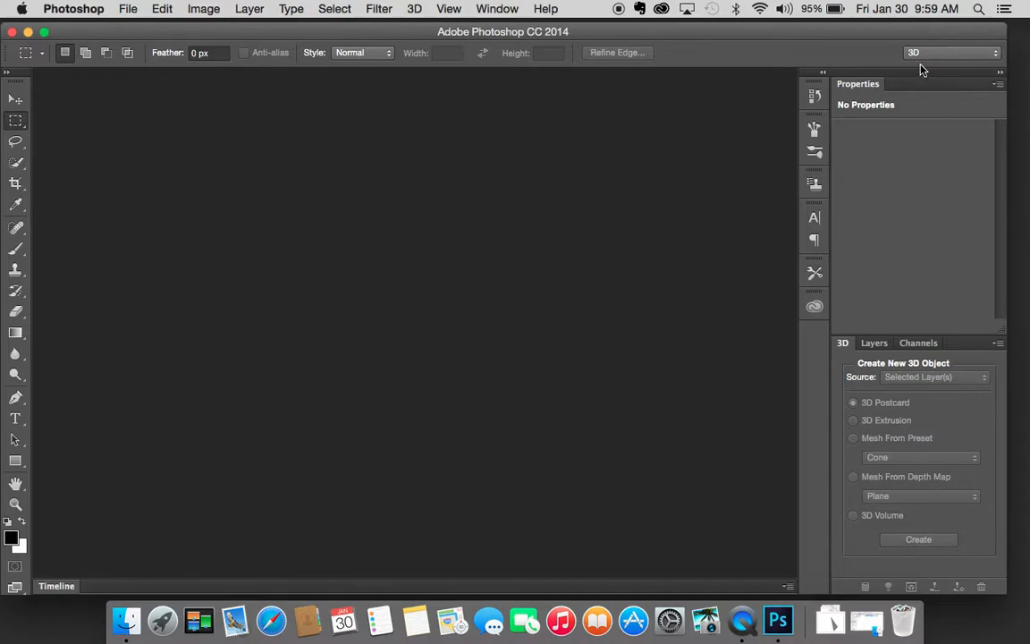
- Create a new 1024 x 768 pixel web document with a white background, named 3d
{"action": "left_click", "coordinate": [127, 8]}
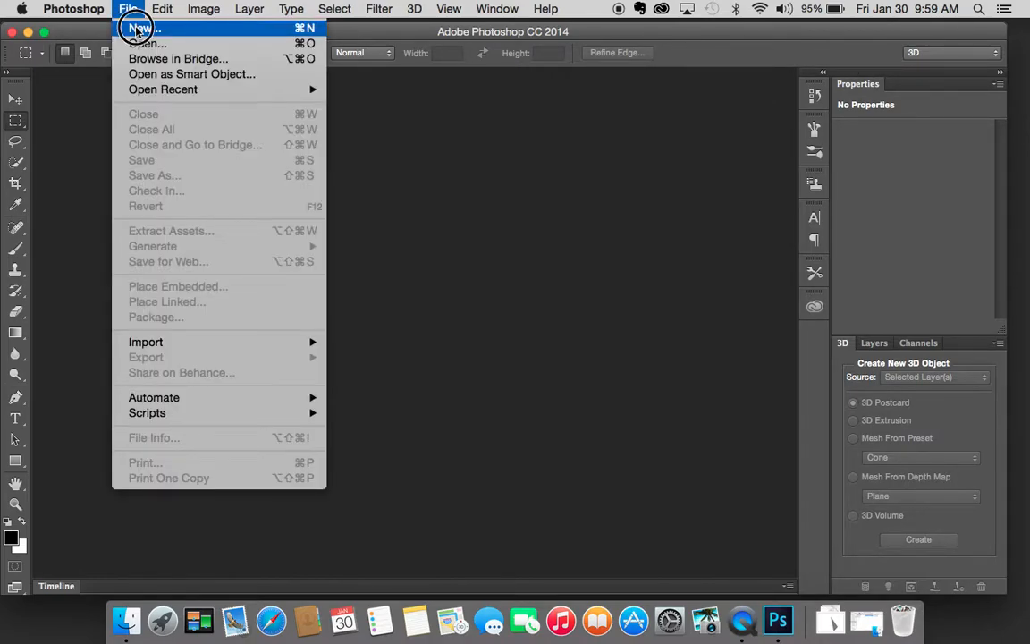
{"action": "left_click", "coordinate": [136, 29]}
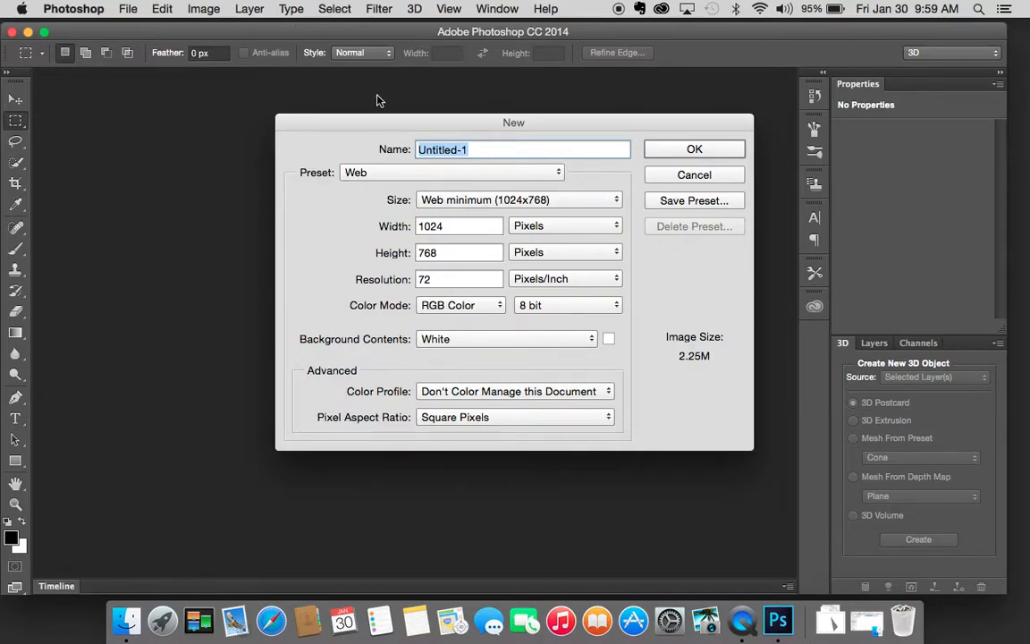
{"action": "type", "text": "3d"}
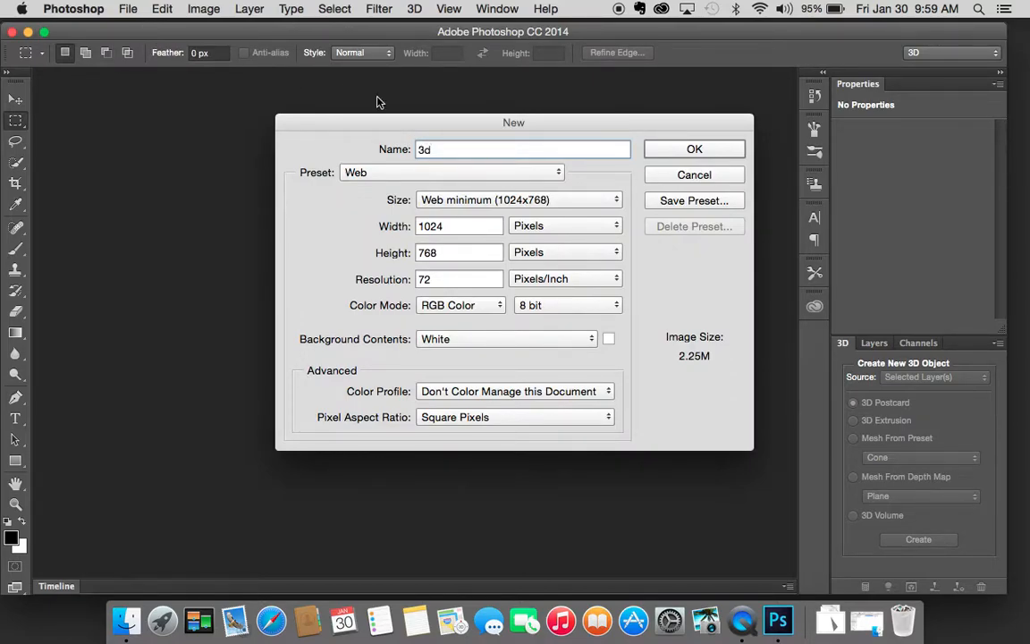
{"action": "left_click", "coordinate": [683, 150]}
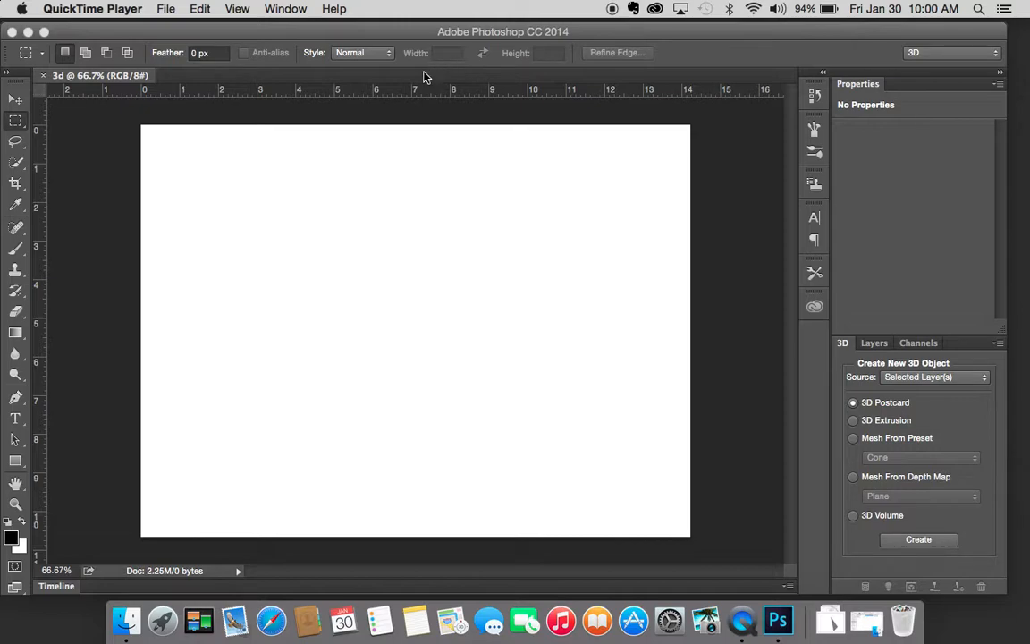
- Draw a text box about 5.3 by 2.8 inches near the upper middle of the canvas and enter a first name
{"action": "left_click", "coordinate": [16, 419]}
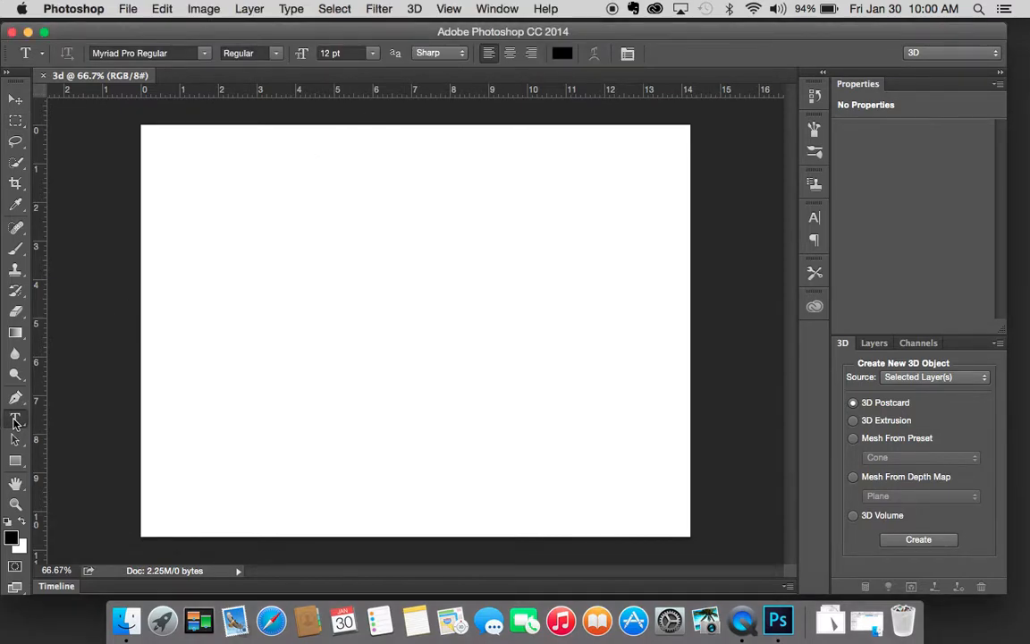
{"action": "left_click_drag", "start_coordinate": [244, 241], "coordinate": [452, 348]}
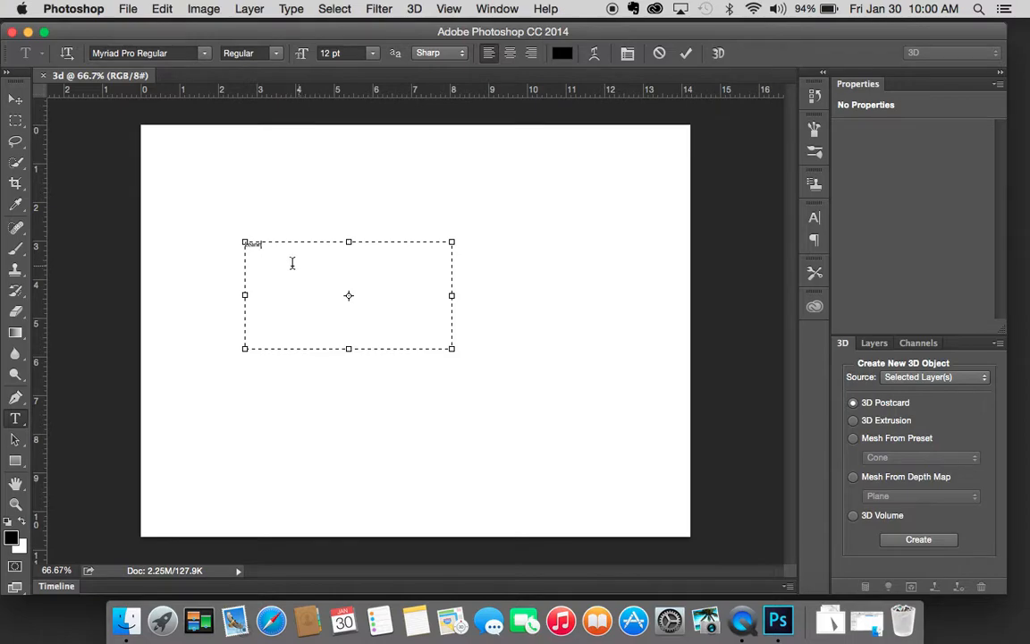
- Set the name text to 180 pt and widen its text box to about 8.3 inches so the whole word fits
{"action": "double_click", "coordinate": [245, 244]}
{"action": "left_click", "coordinate": [372, 54]}
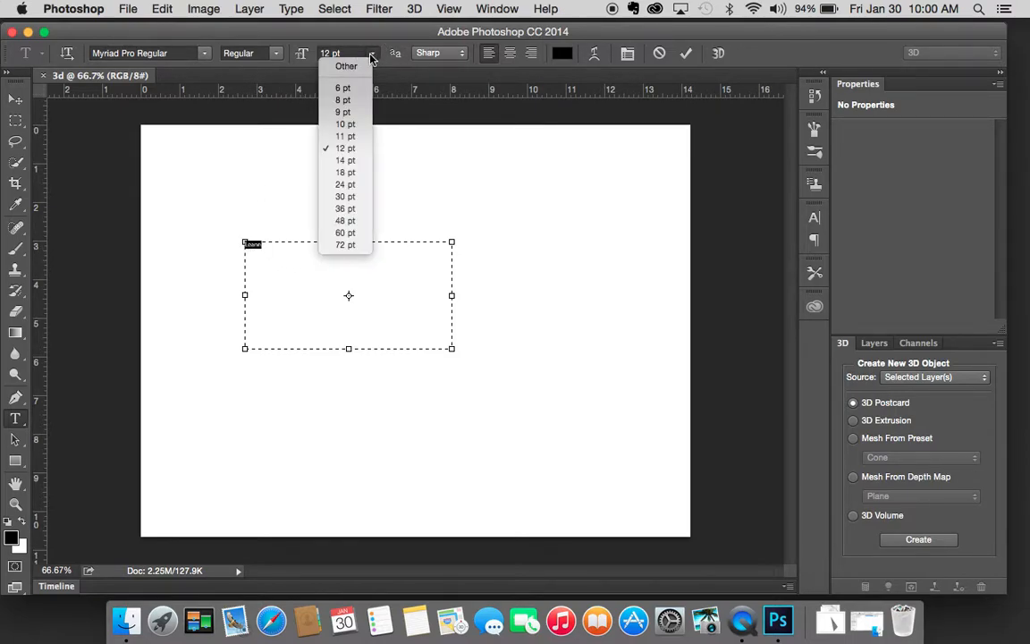
{"action": "left_click", "coordinate": [330, 56]}
{"action": "double_click", "coordinate": [328, 55]}
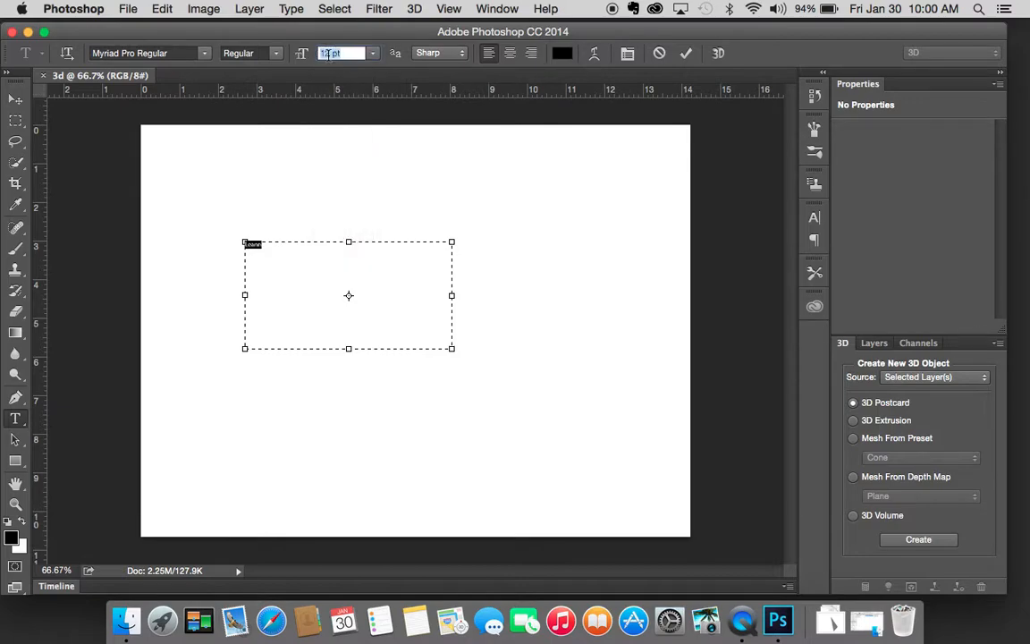
{"action": "type", "text": "180"}
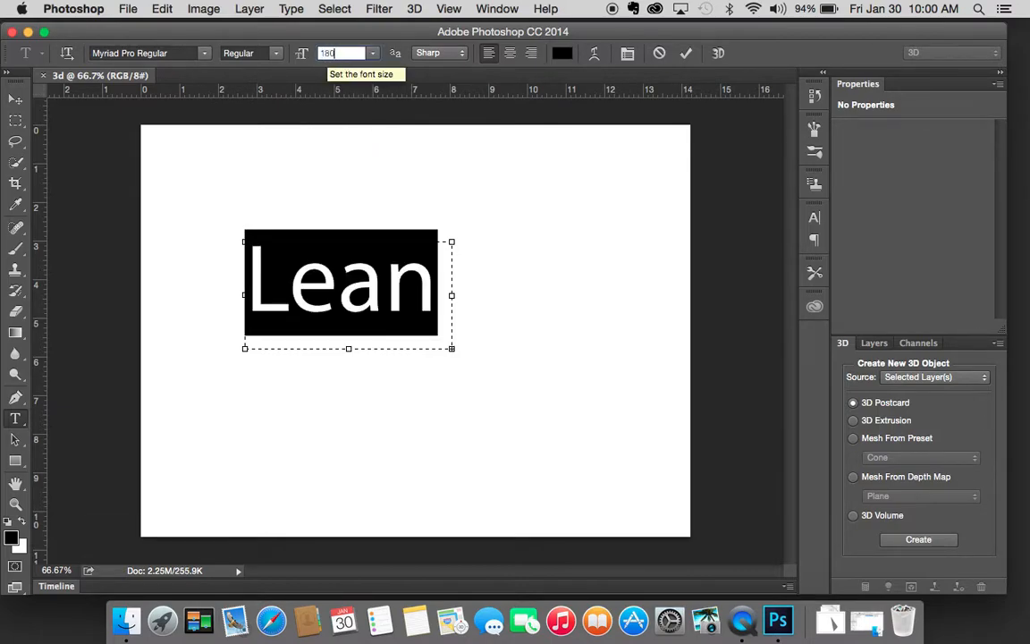
{"action": "key", "text": "Return"}
{"action": "left_click_drag", "start_coordinate": [452, 295], "coordinate": [565, 295]}
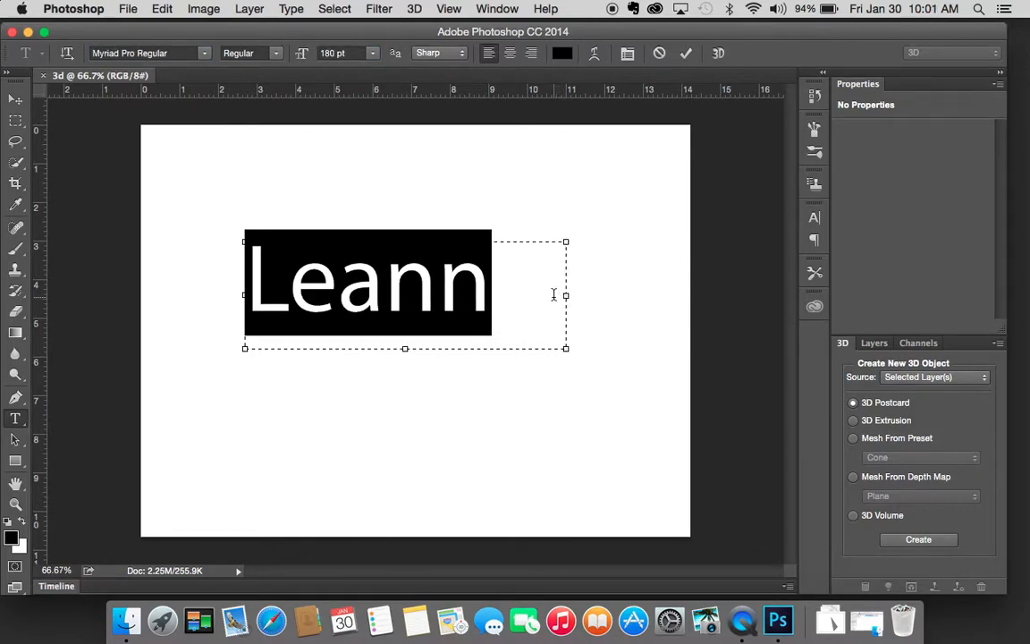
- Commit the text and create a new 3D extrusion from the selected text layer
{"action": "left_click", "coordinate": [874, 343]}
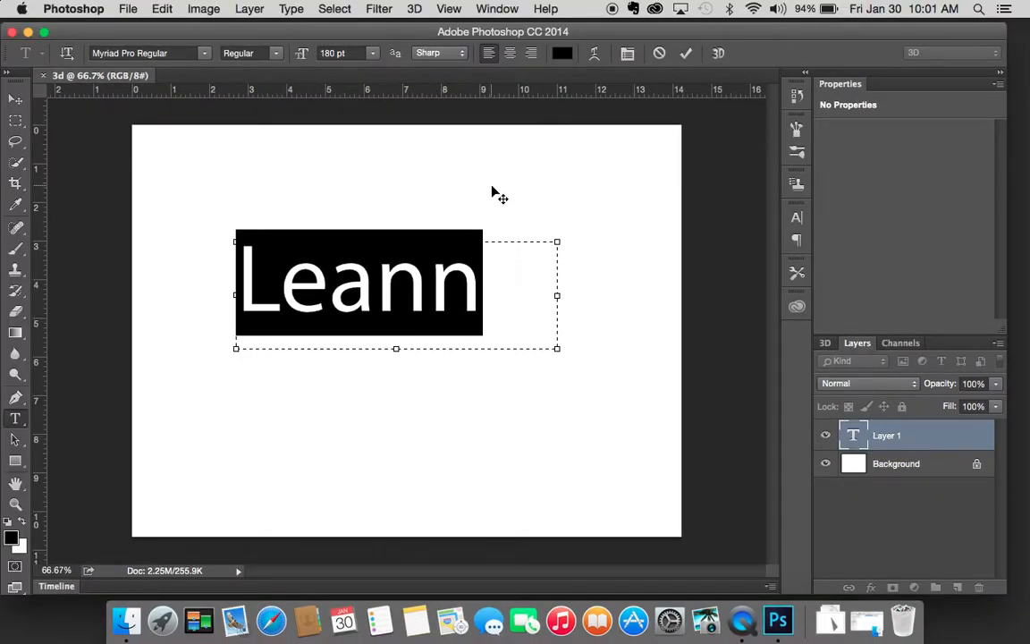
{"action": "left_click", "coordinate": [413, 9]}
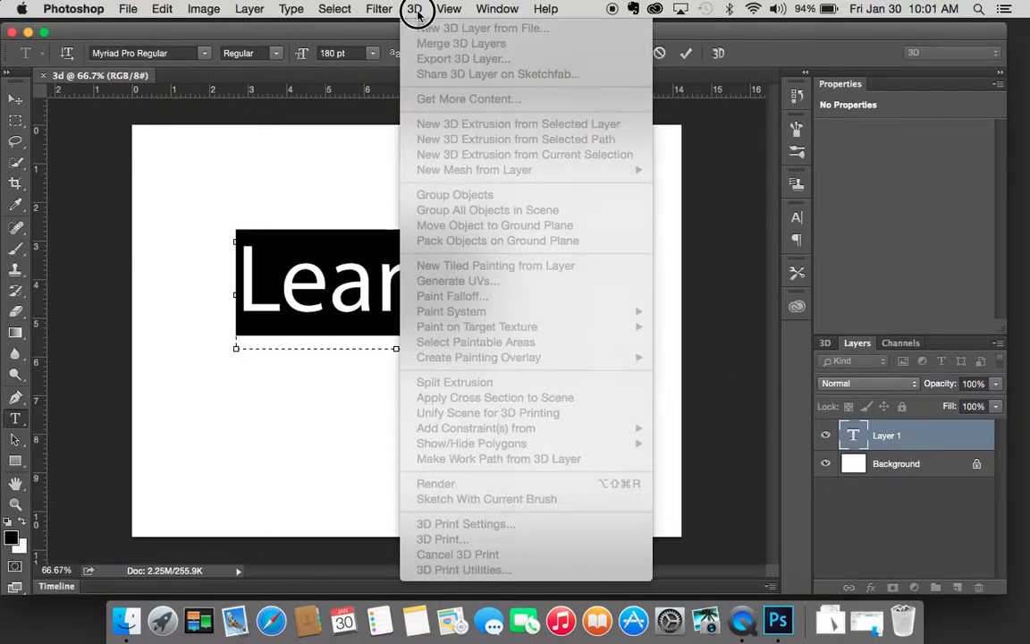
{"action": "left_click", "coordinate": [333, 143]}
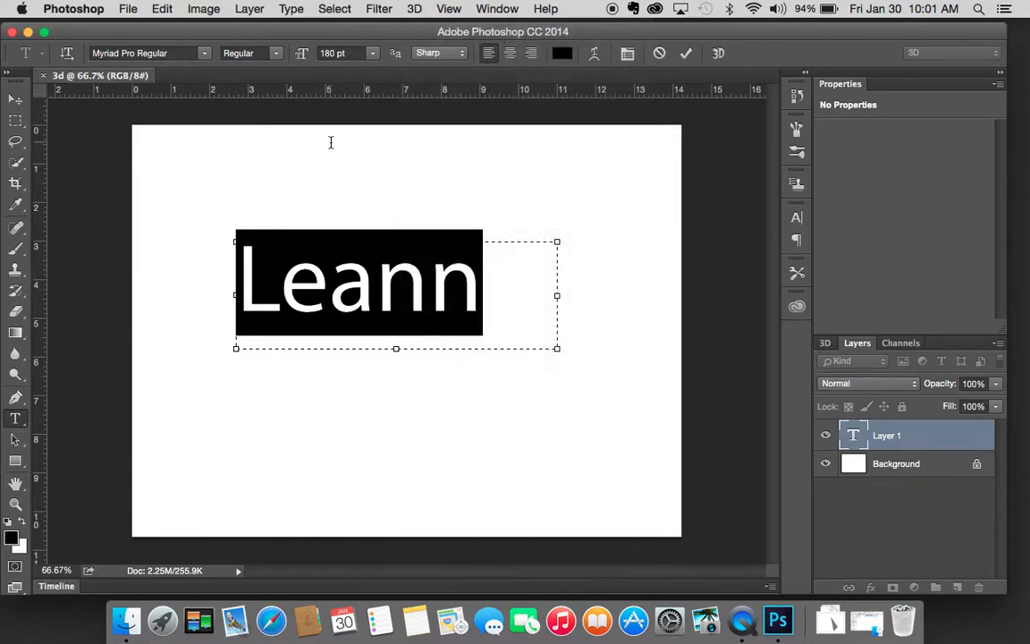
{"action": "left_click", "coordinate": [15, 98]}
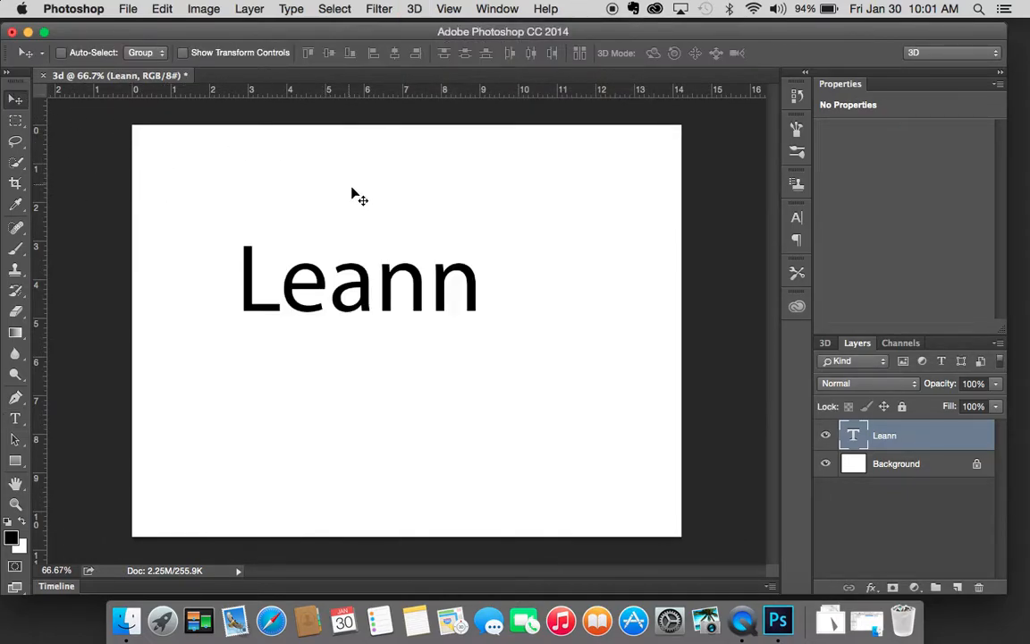
{"action": "left_click", "coordinate": [414, 9]}
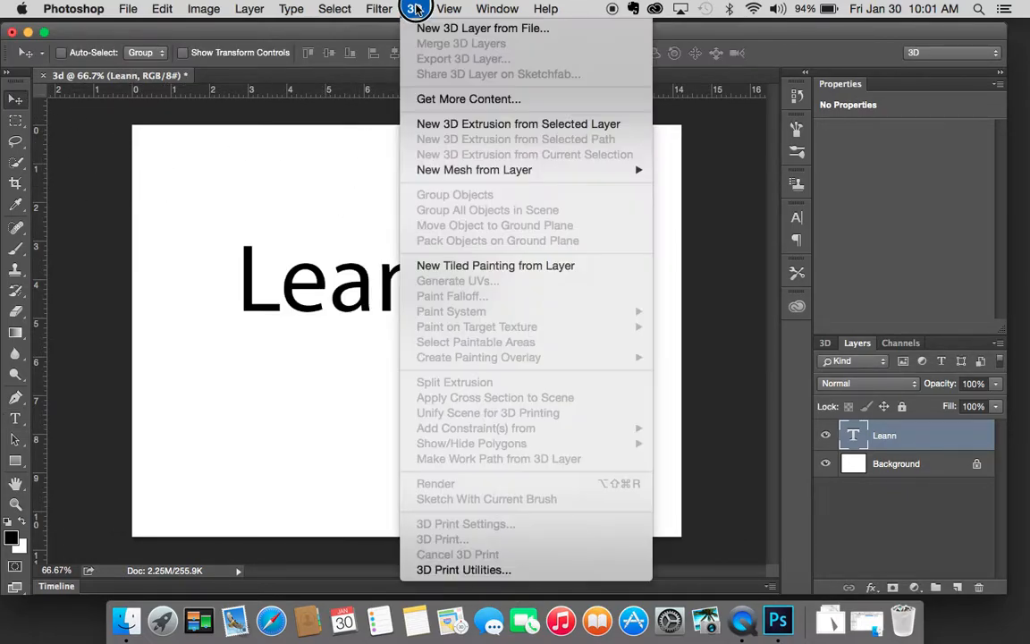
{"action": "left_click", "coordinate": [451, 131]}
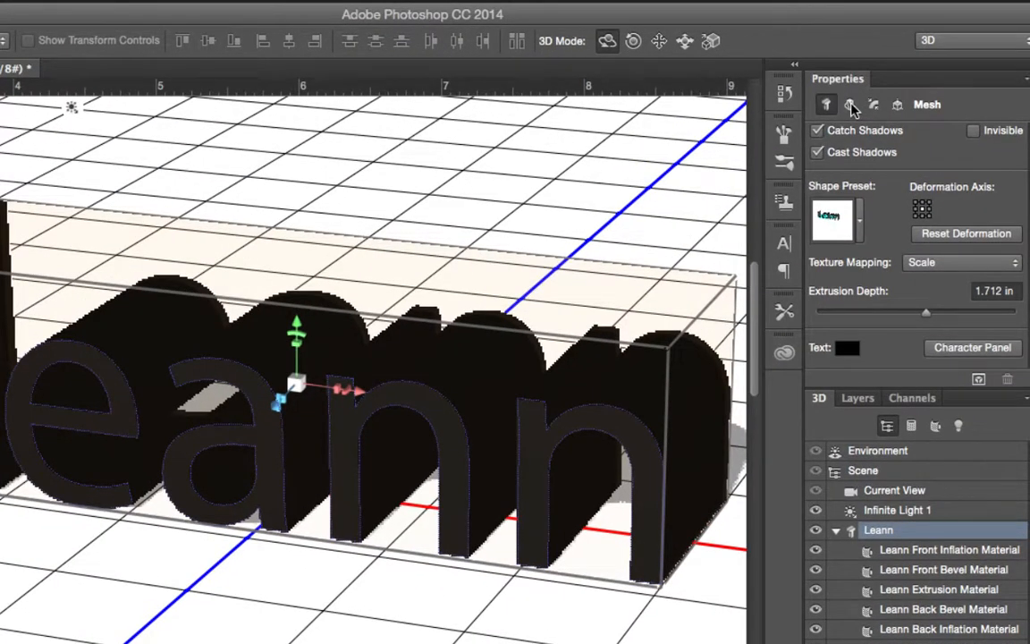
- Look through the Deform, Cap, Coordinates and Mesh properties of the 3D text
{"action": "left_click", "coordinate": [850, 105]}
{"action": "left_click", "coordinate": [872, 105]}
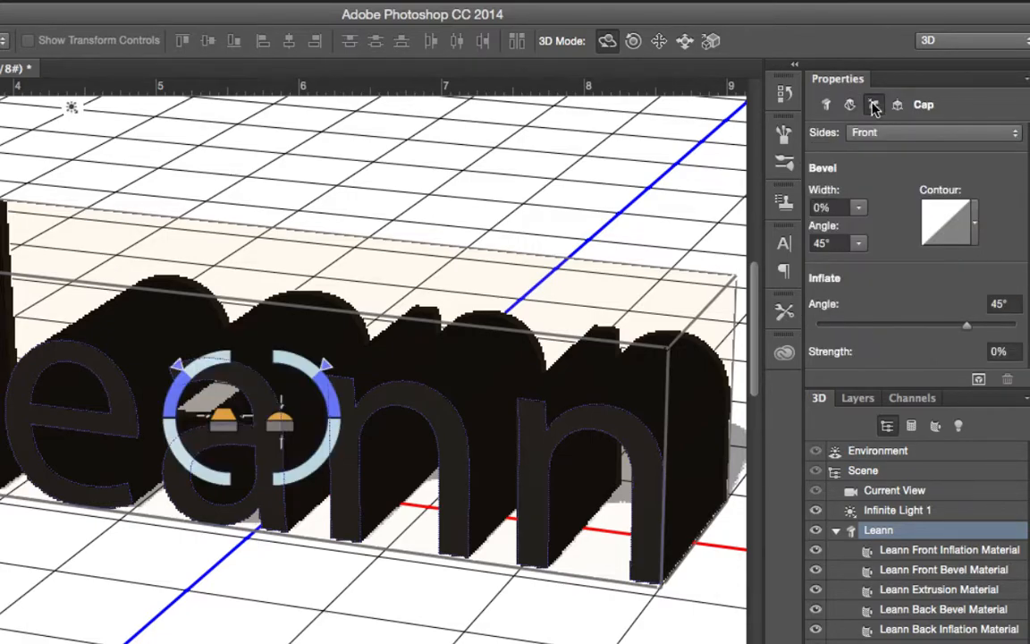
{"action": "left_click", "coordinate": [898, 104]}
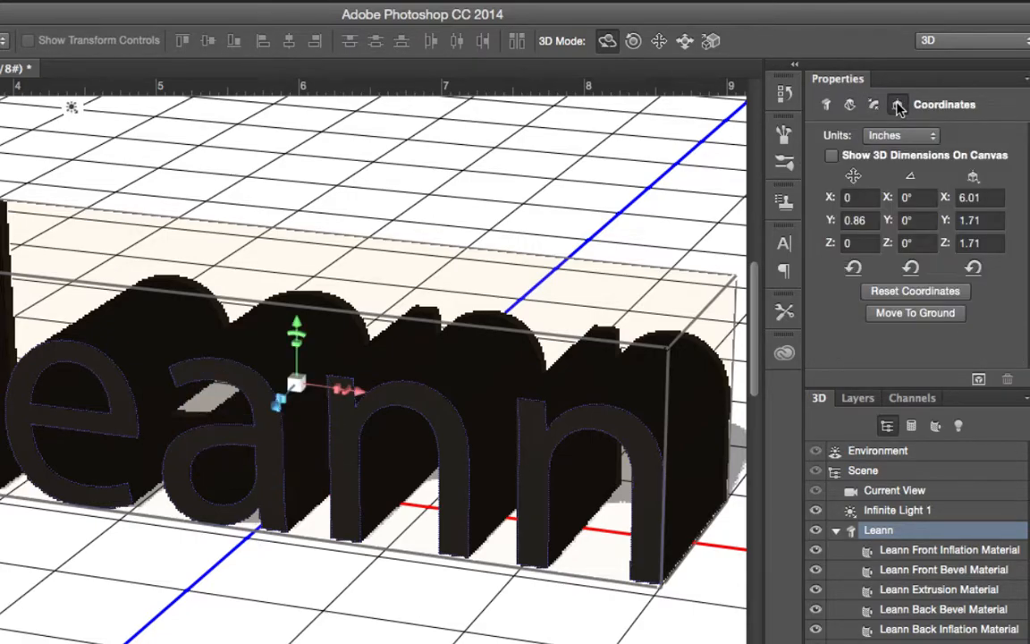
{"action": "left_click", "coordinate": [823, 105]}
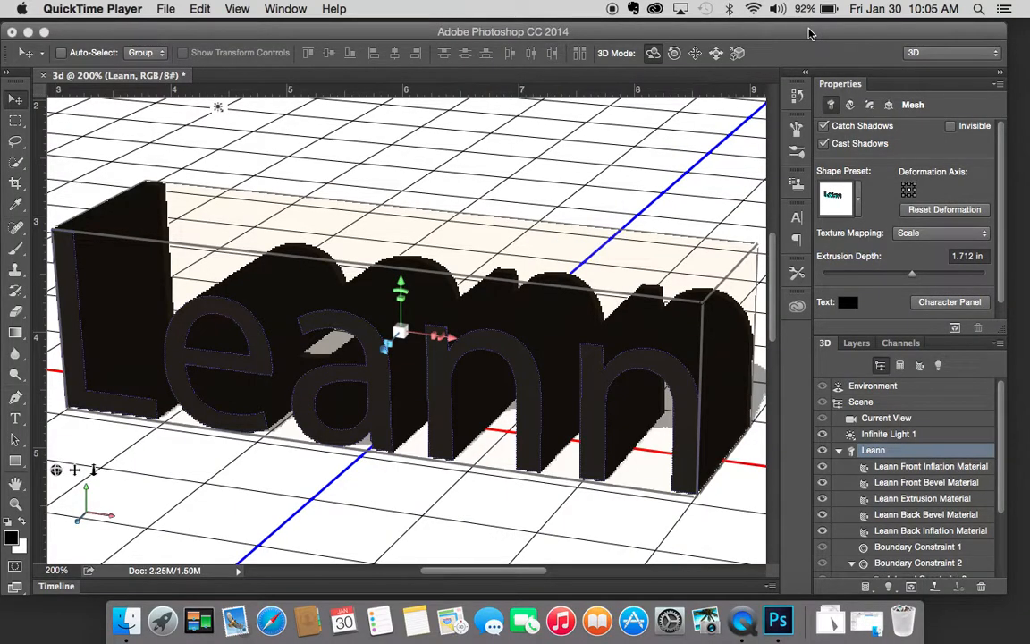
- Display the 3D text's shape presets as a small list
{"action": "left_click", "coordinate": [858, 205]}
{"action": "left_click", "coordinate": [858, 204]}
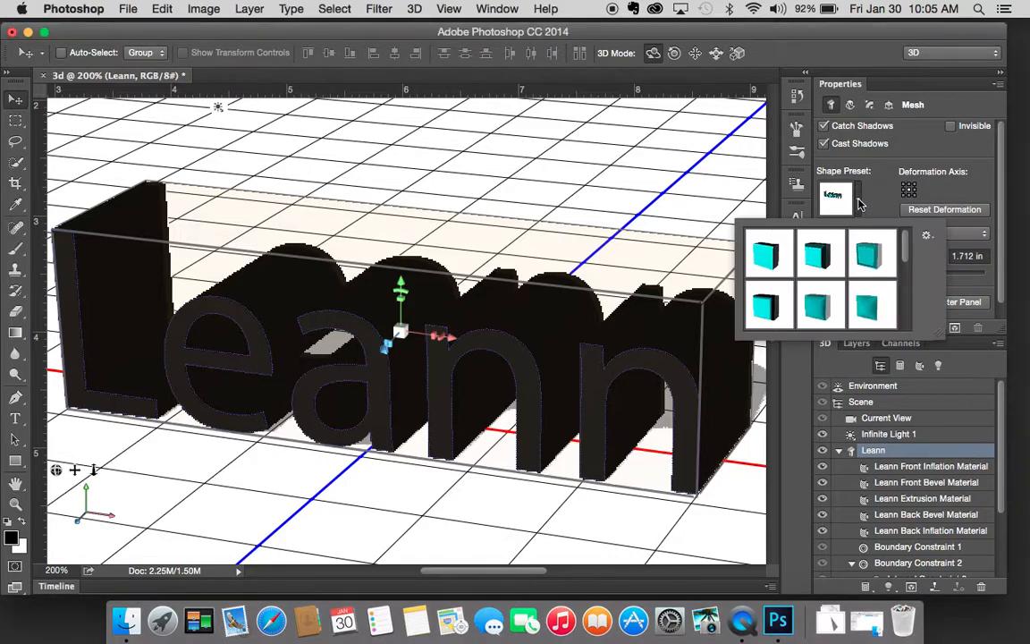
{"action": "left_click", "coordinate": [928, 238]}
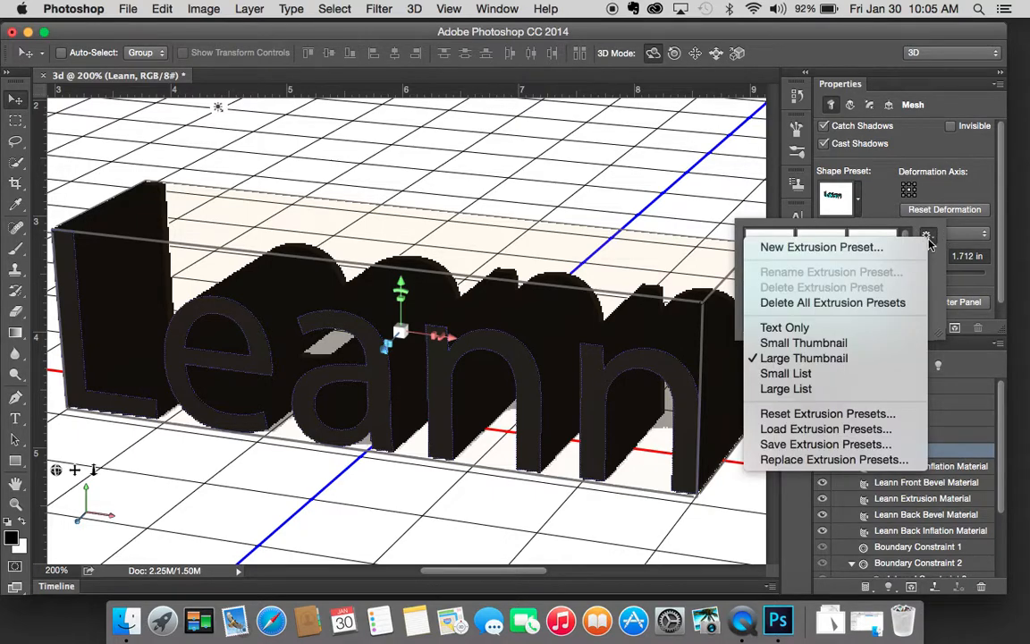
{"action": "left_click", "coordinate": [831, 375]}
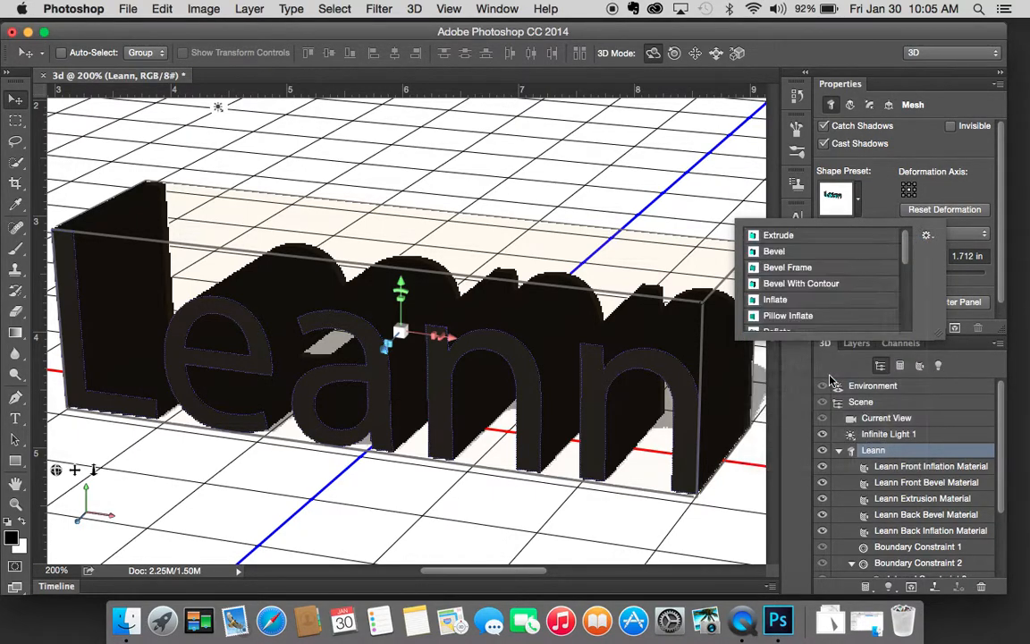
- Try the Bevel Frame and Pillow Inflate shape presets on the 3D text, and settle on Extrude
{"action": "left_click", "coordinate": [791, 236]}
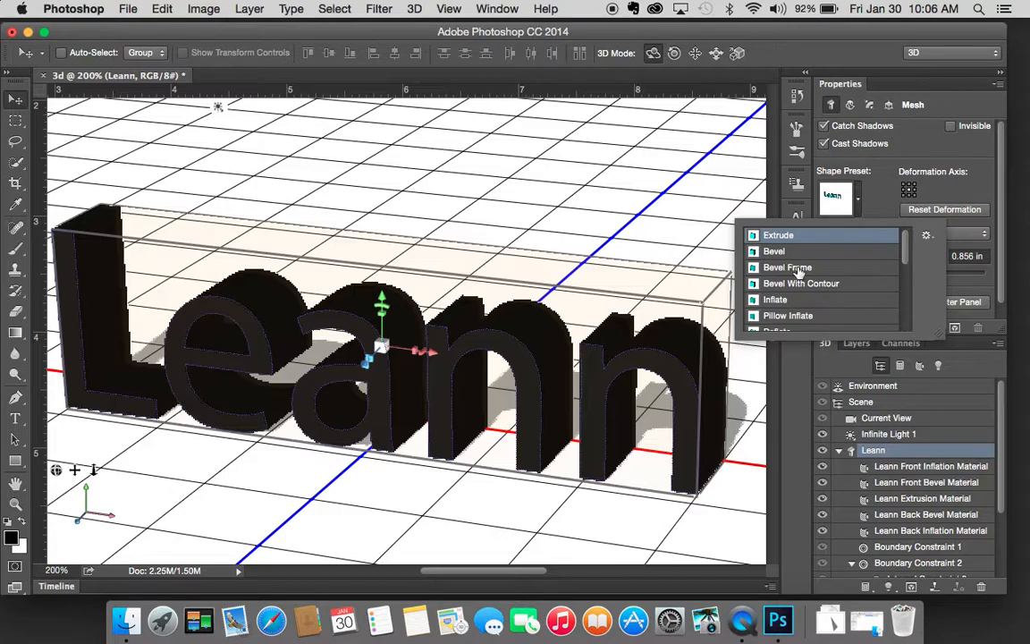
{"action": "left_click", "coordinate": [798, 269]}
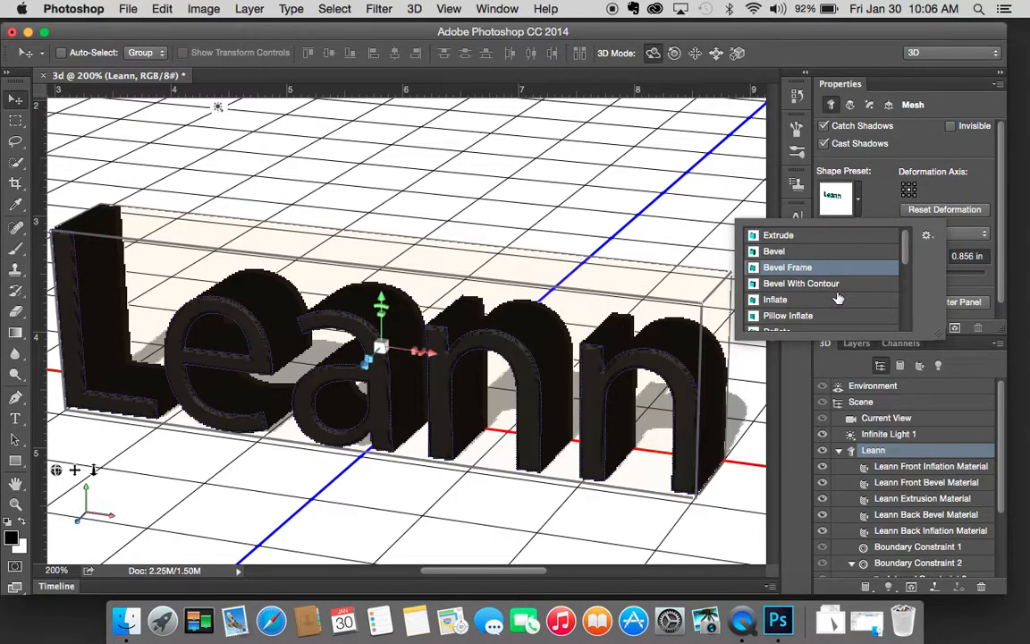
{"action": "left_click", "coordinate": [792, 315]}
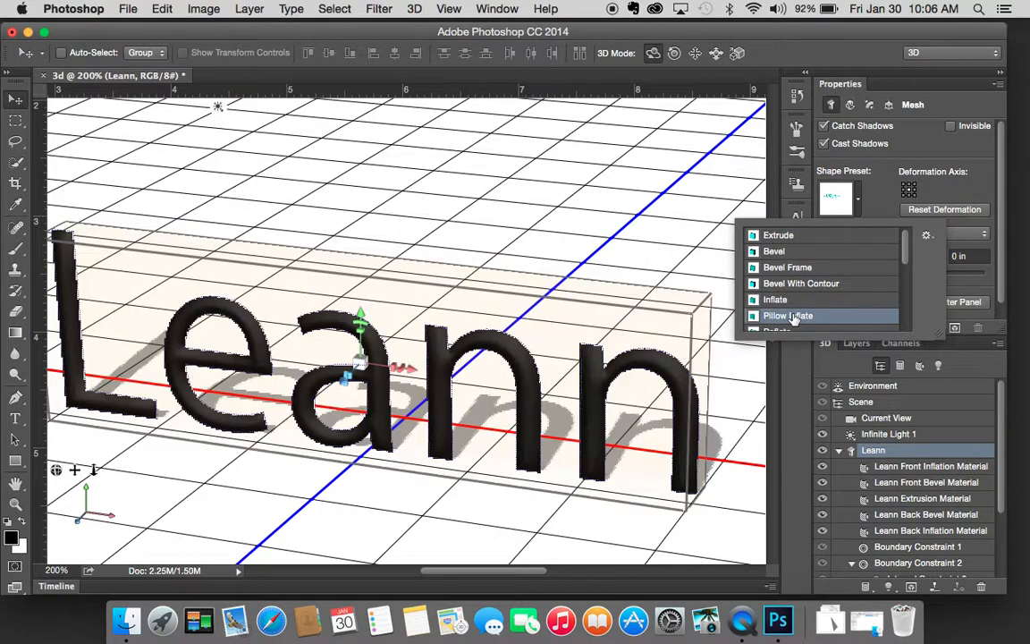
{"action": "left_click", "coordinate": [797, 236]}
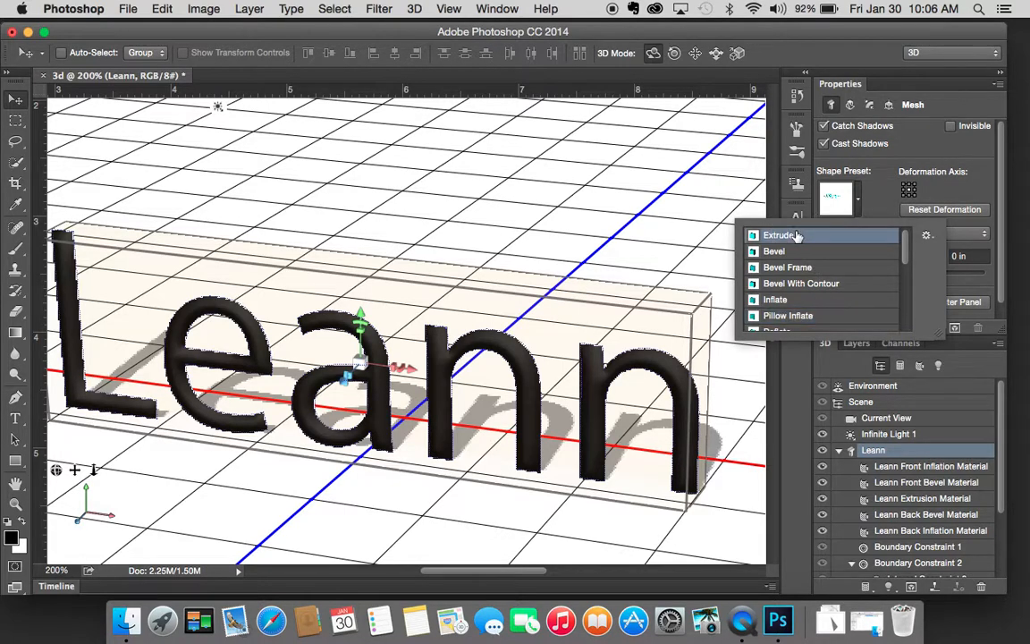
{"action": "left_click", "coordinate": [877, 201]}
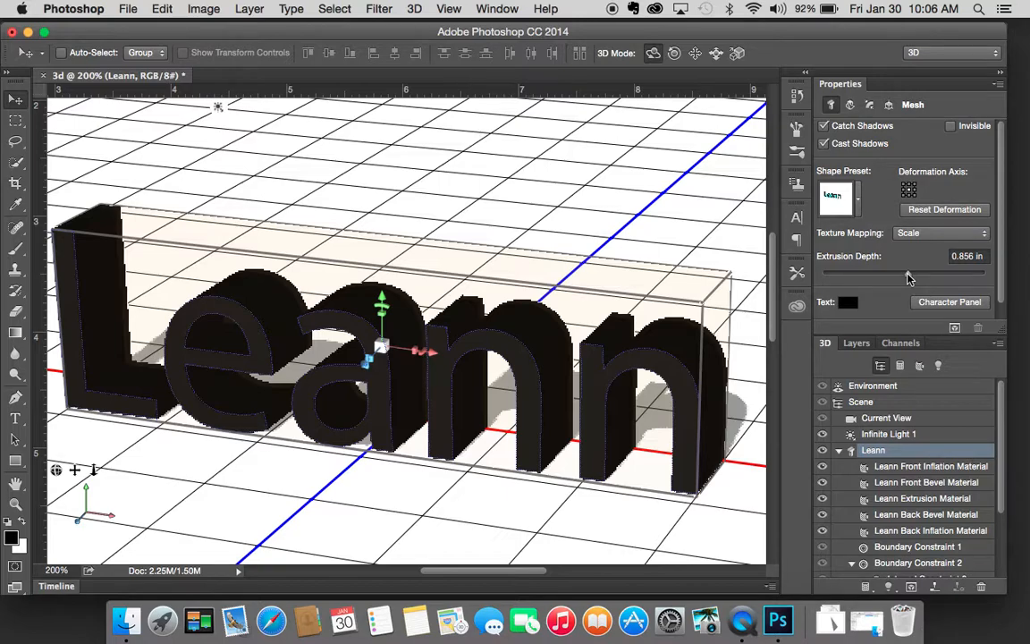
- Set the 3D text's extrusion depth to 1.031 in and its color to blue, RGB 25, 42, 172
{"action": "mouse_move", "coordinate": [907, 277]}
{"action": "left_mouse_down"}
{"action": "mouse_move", "coordinate": [892, 276]}
{"action": "mouse_move", "coordinate": [908, 273]}
{"action": "left_mouse_up"}
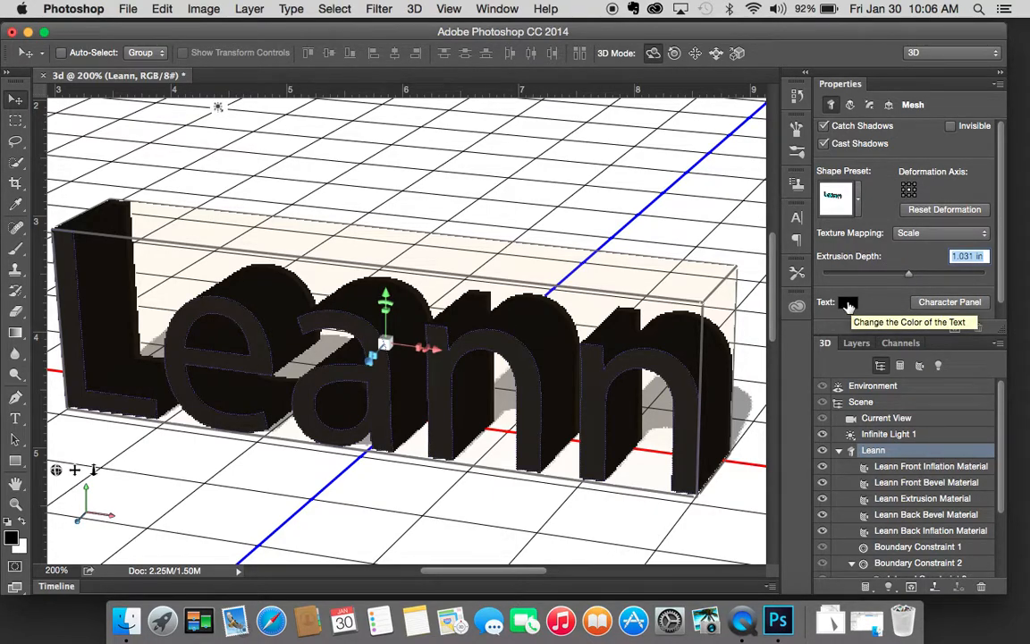
{"action": "left_click", "coordinate": [848, 303]}
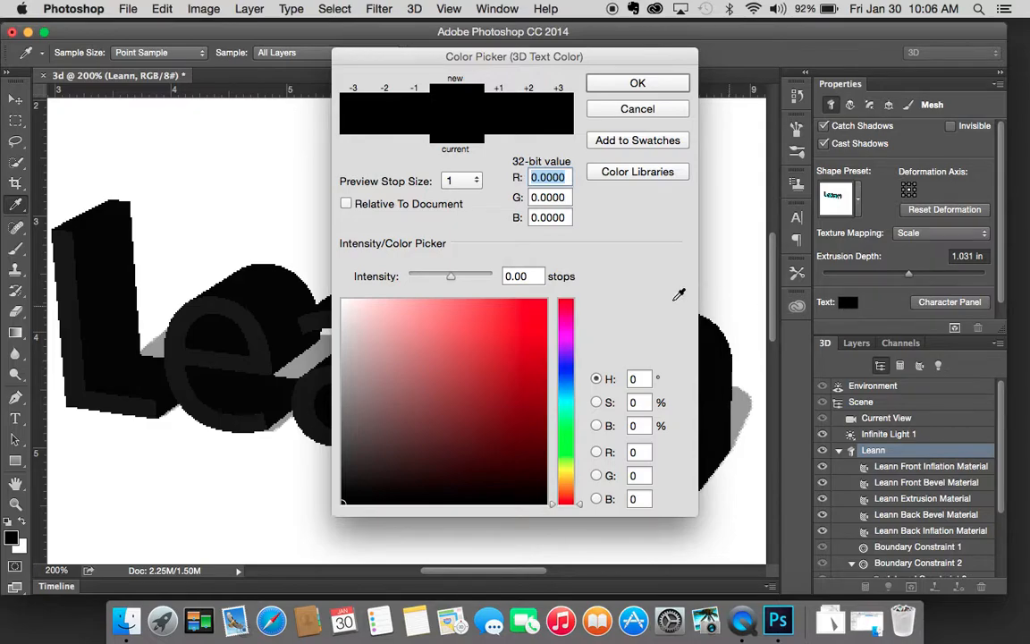
{"action": "left_click", "coordinate": [566, 370]}
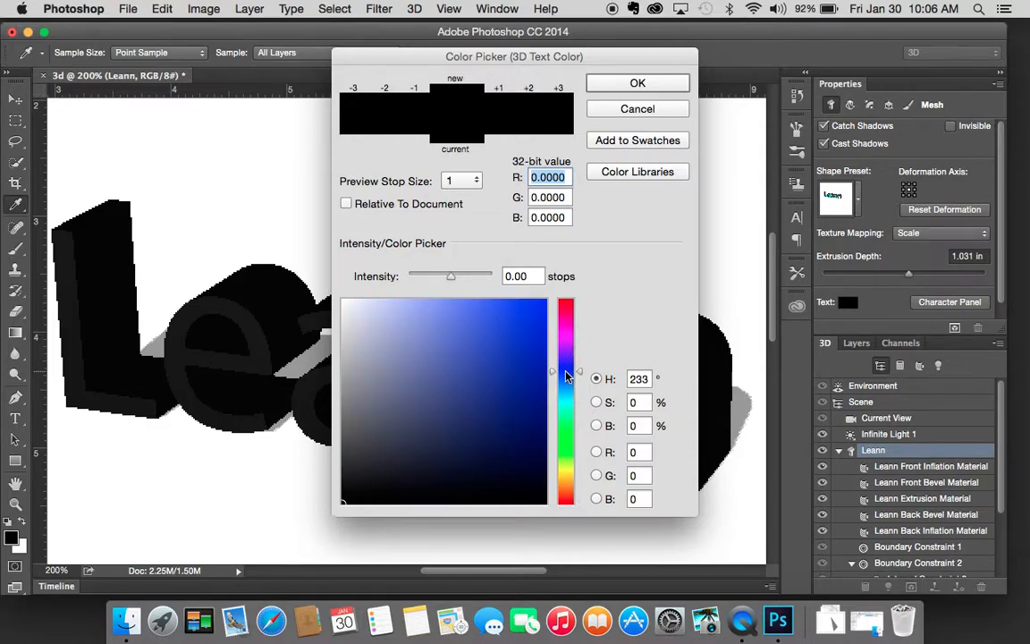
{"action": "left_click", "coordinate": [517, 366]}
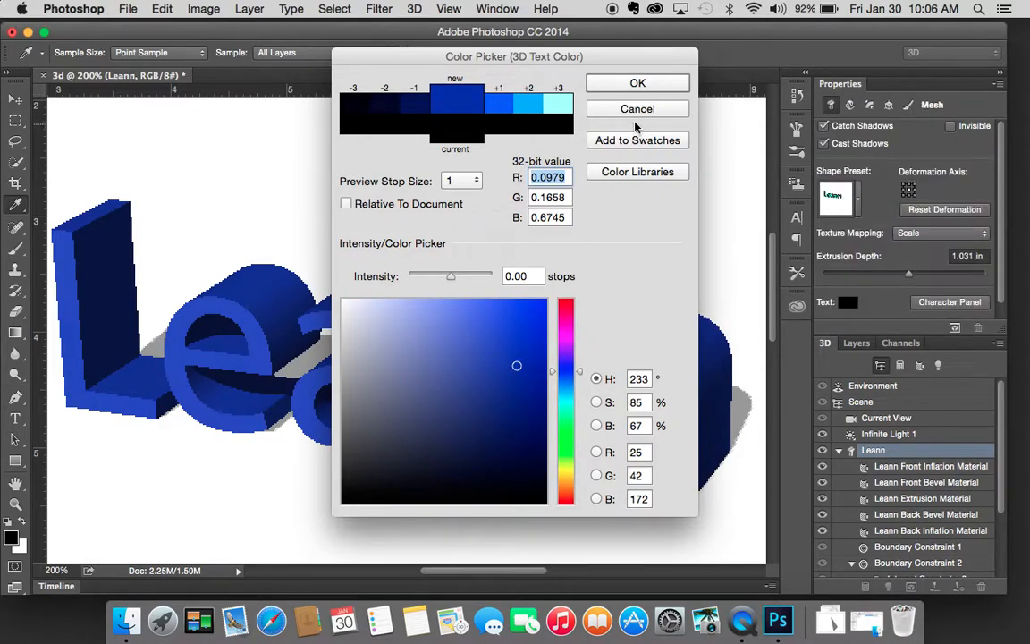
{"action": "left_click", "coordinate": [638, 83]}
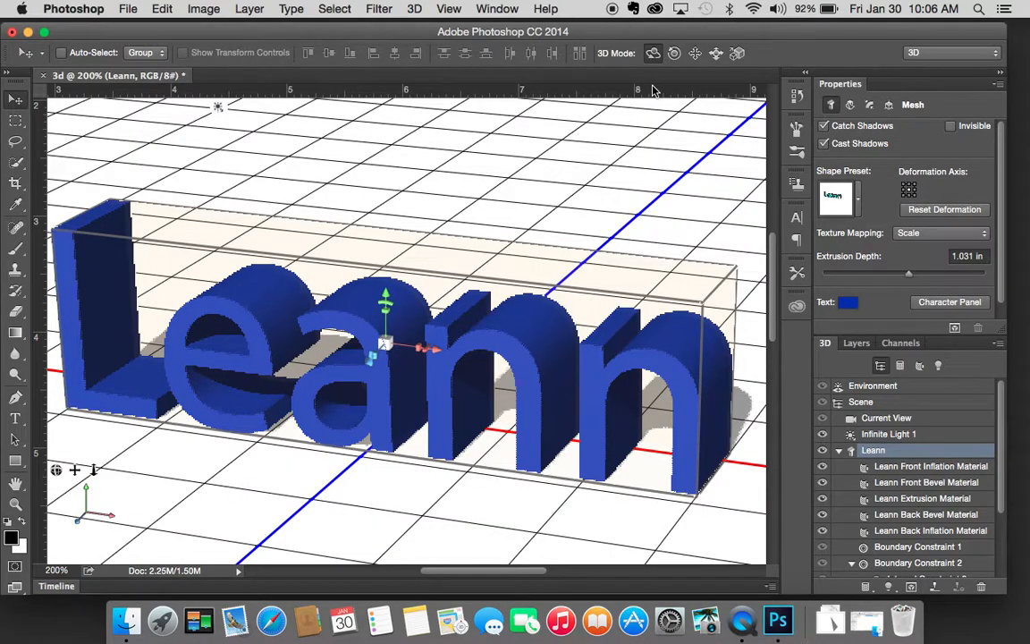
{"action": "left_click", "coordinate": [612, 9]}
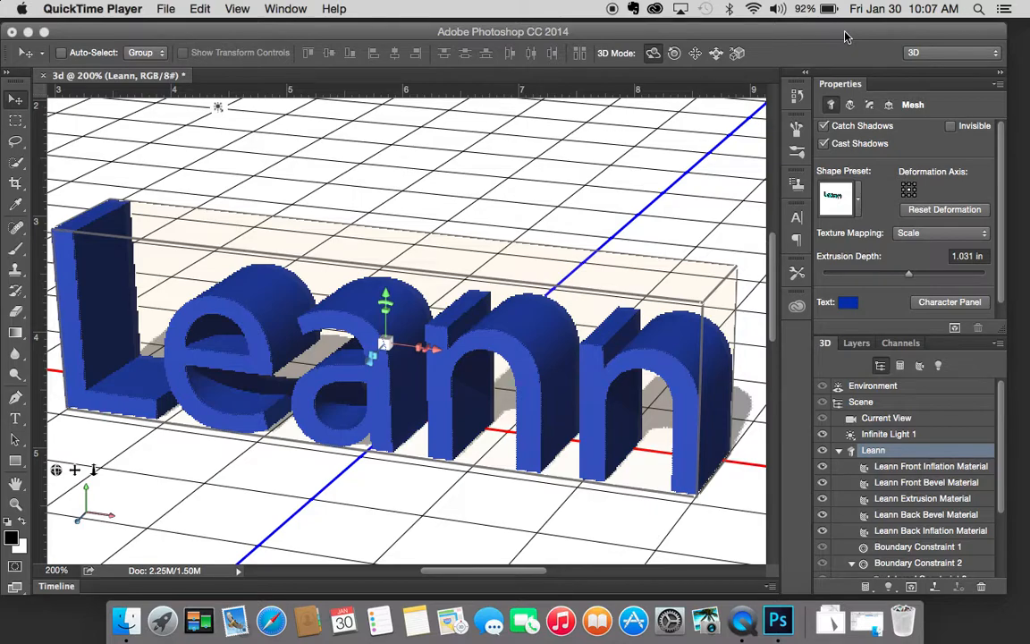
- Twist the 3D text's extrusion by 73° in its Deform properties
{"action": "left_click", "coordinate": [850, 105]}
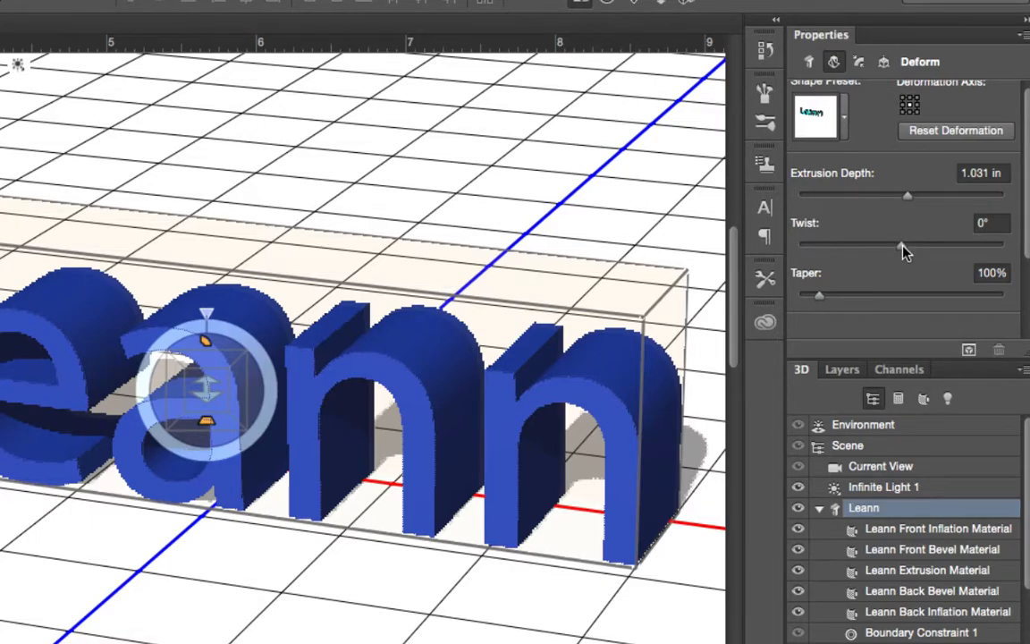
{"action": "left_click_drag", "start_coordinate": [902, 247], "coordinate": [905, 247]}
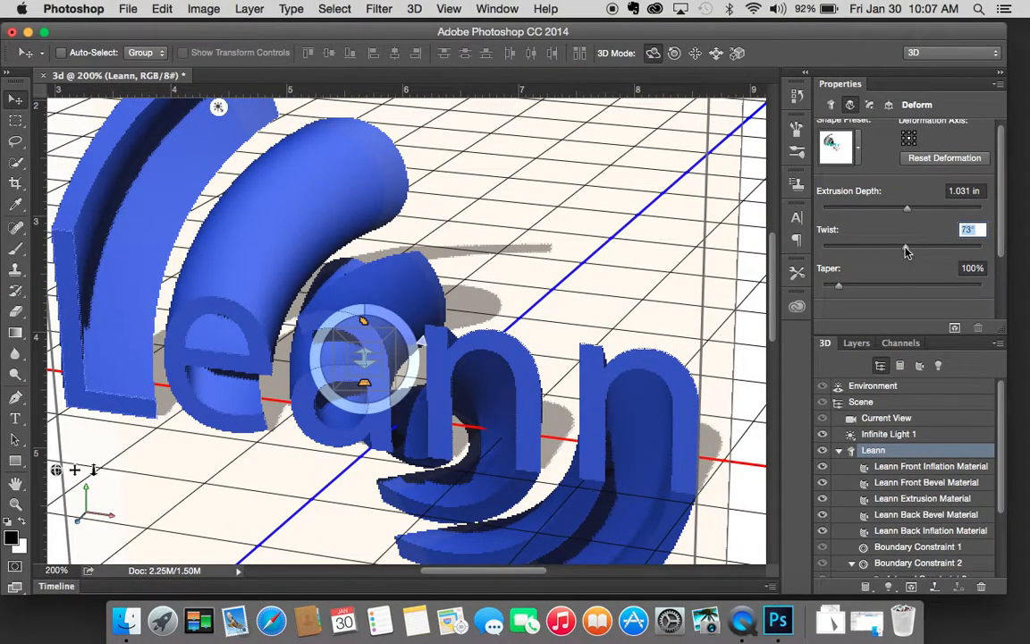
- Try twists of -145° and -73° and a larger taper on the 3D text, settling on a 0° twist and 100% taper
{"action": "left_click_drag", "start_coordinate": [905, 251], "coordinate": [895, 251]}
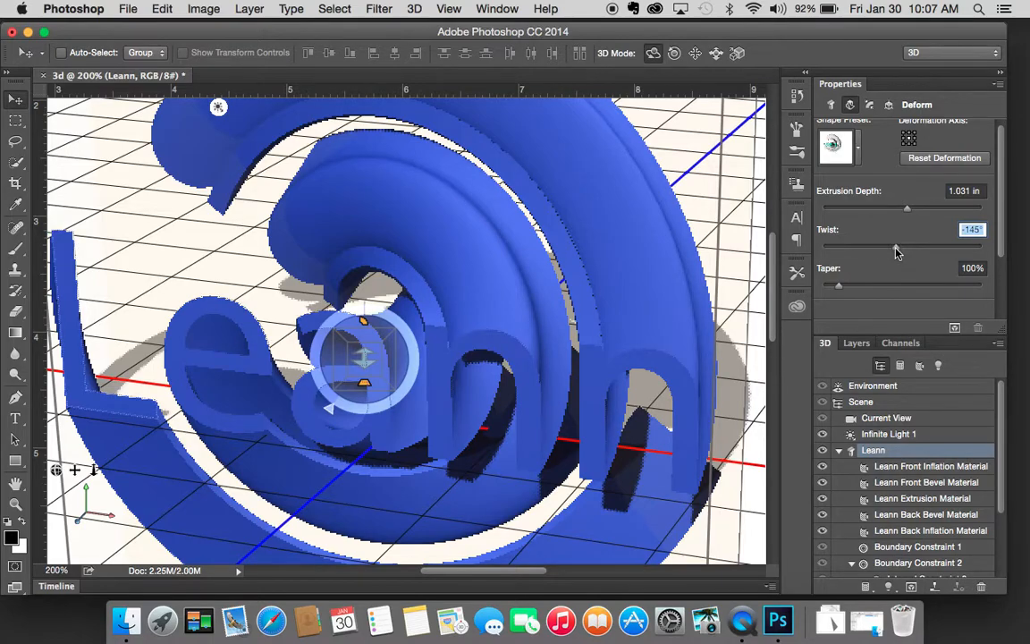
{"action": "left_click_drag", "start_coordinate": [896, 249], "coordinate": [899, 248]}
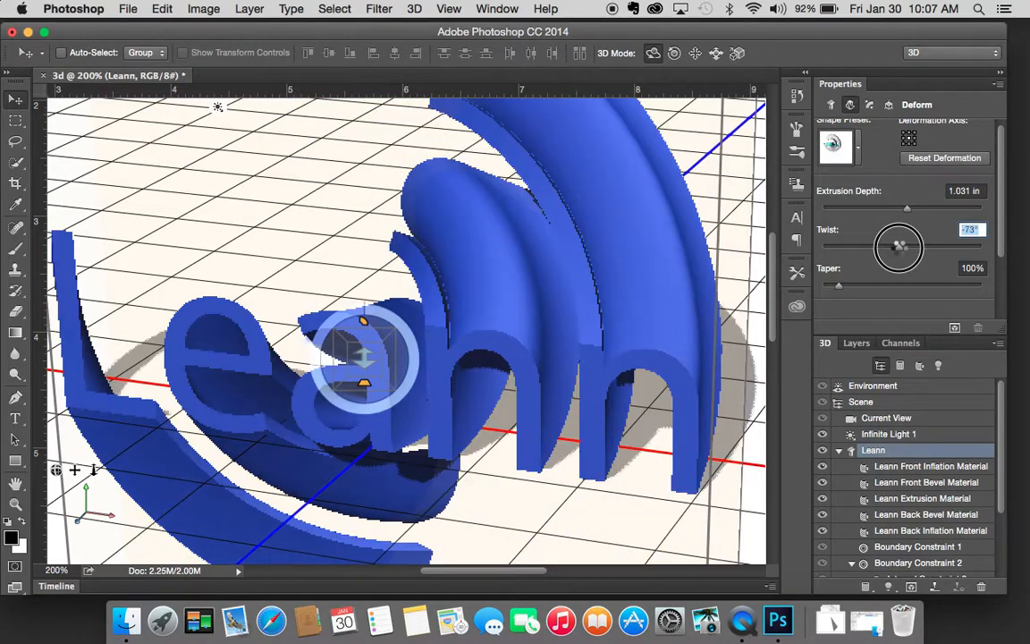
{"action": "left_click", "coordinate": [979, 230]}
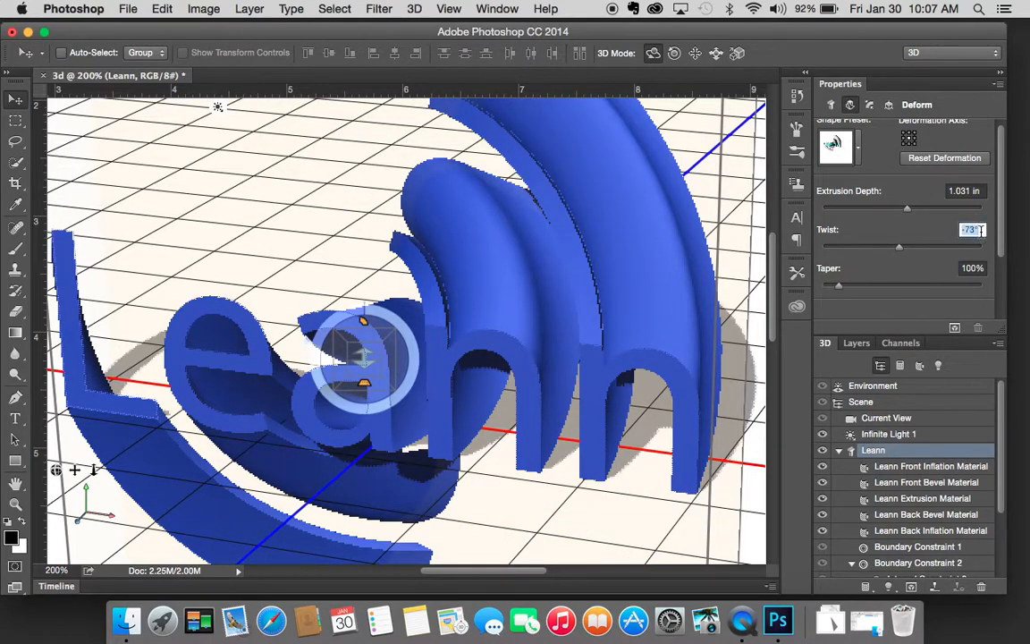
{"action": "left_click_drag", "start_coordinate": [980, 231], "coordinate": [943, 230]}
{"action": "type", "text": "0"}
{"action": "key", "text": "Tab"}
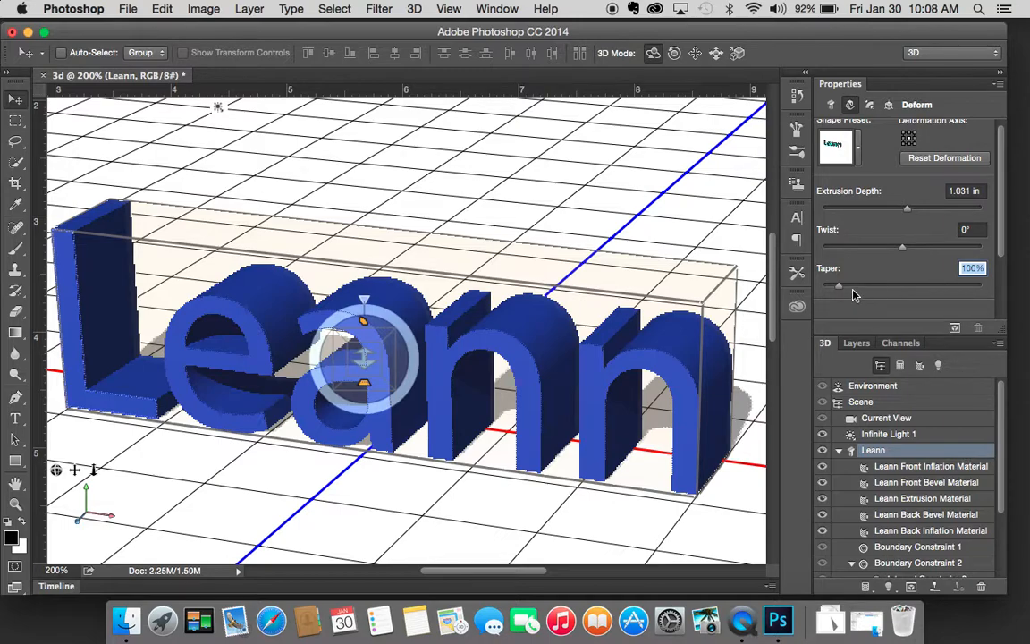
{"action": "left_click_drag", "start_coordinate": [839, 289], "coordinate": [847, 284]}
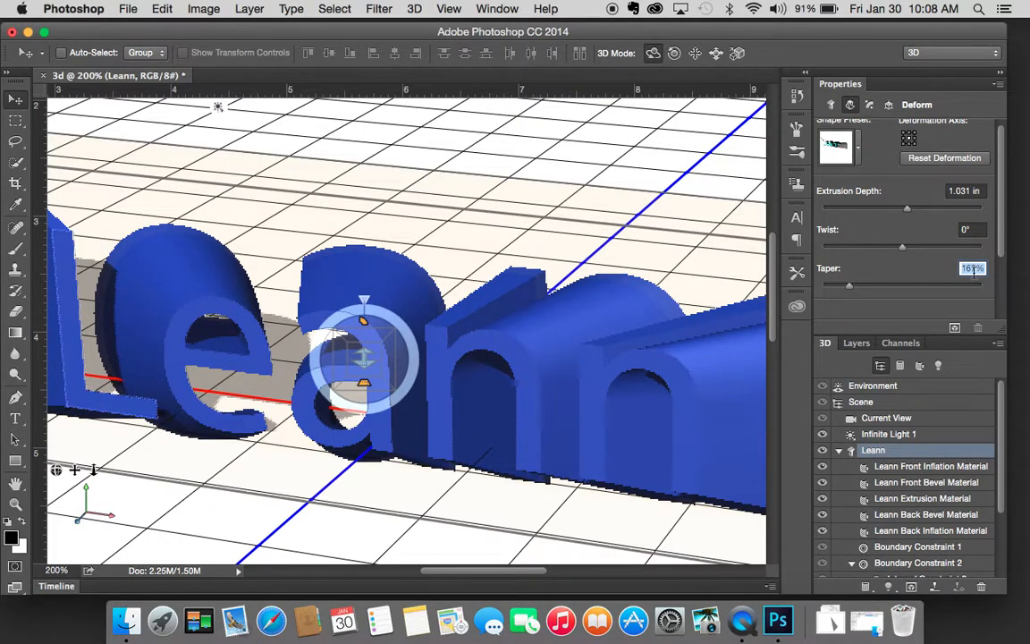
{"action": "type", "text": "100"}
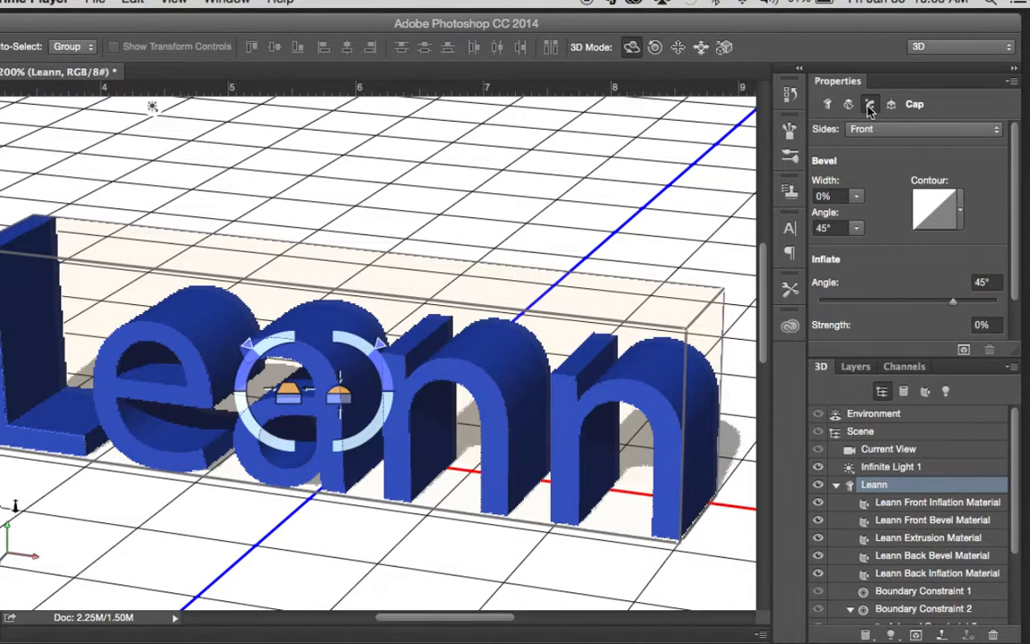
- Inspect the side options and bevel contour presets in the 3D text's Cap properties
{"action": "left_click", "coordinate": [938, 130]}
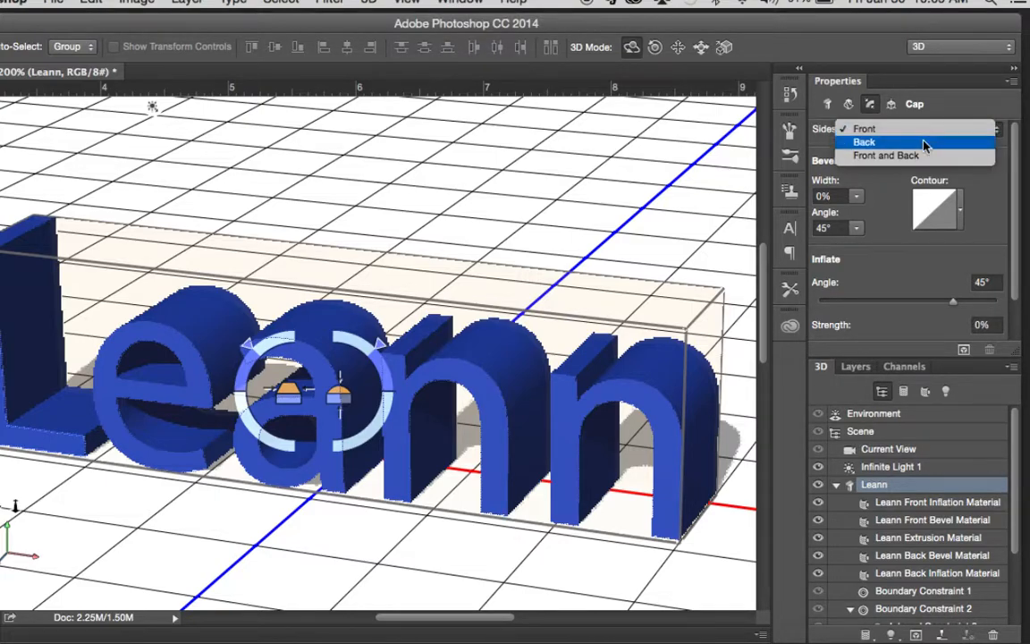
{"action": "left_click", "coordinate": [991, 180]}
{"action": "left_click", "coordinate": [827, 104]}
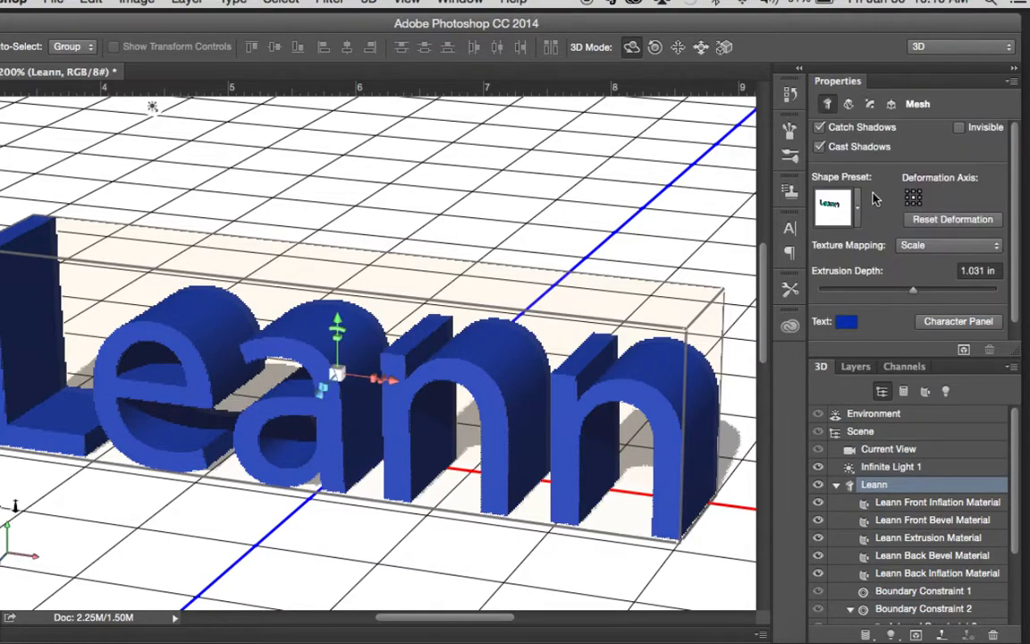
{"action": "left_click", "coordinate": [872, 104]}
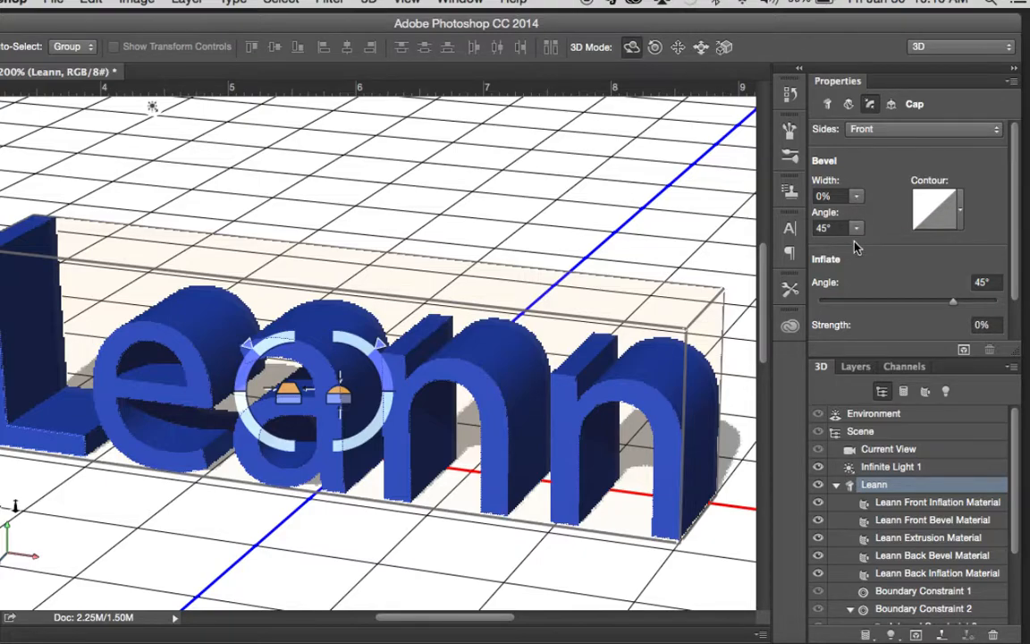
{"action": "left_click", "coordinate": [961, 213]}
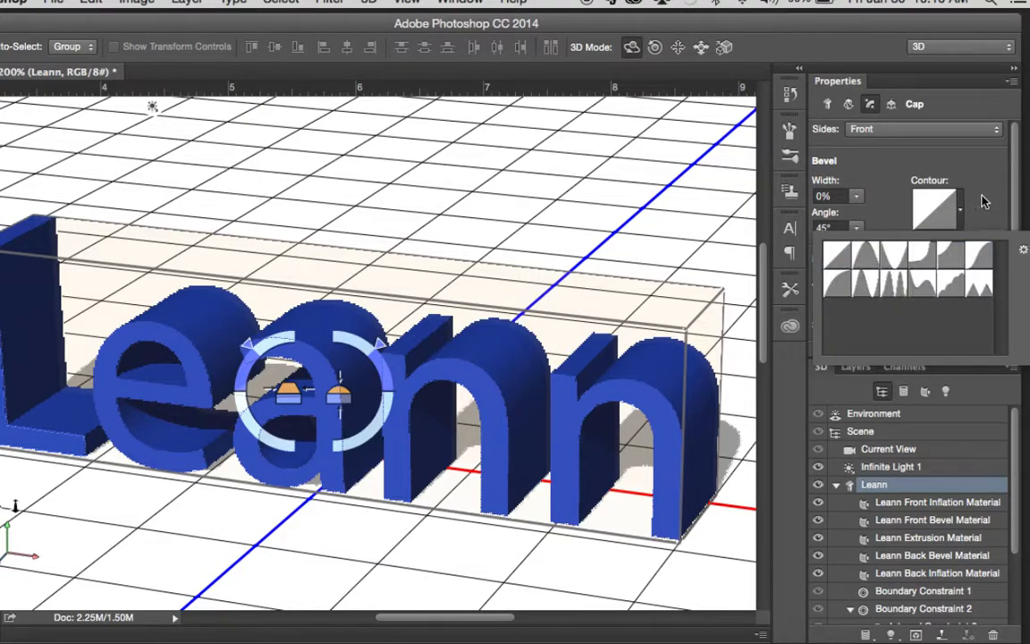
{"action": "left_click", "coordinate": [962, 214]}
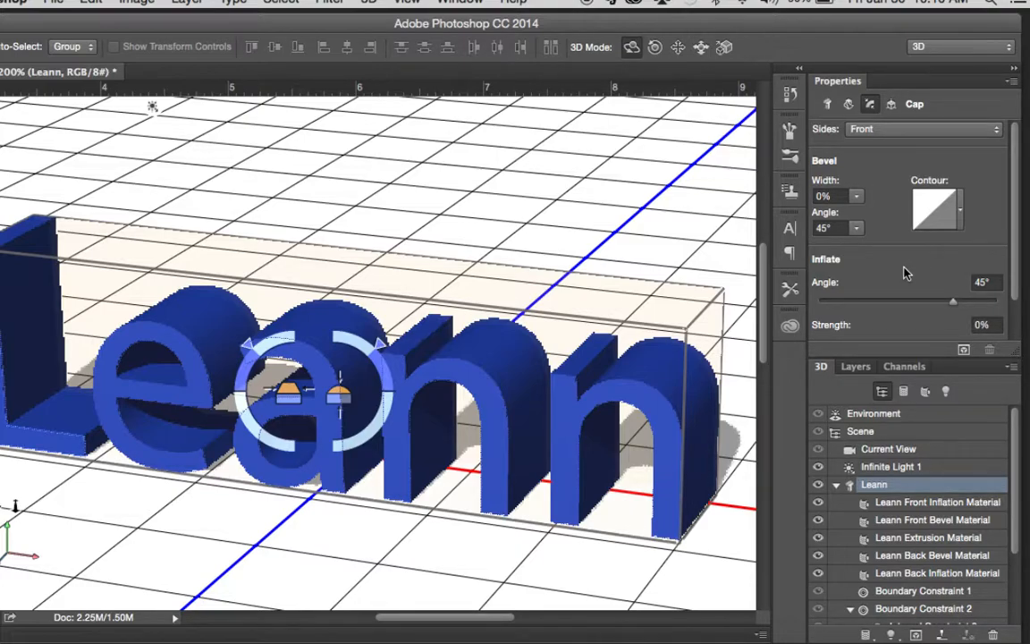
- Bevel the front cap of the 3D text with a width of 31% and an angle of 22°
{"action": "scroll", "coordinate": [905, 272], "scroll_direction": "down", "scroll_amount": 1}
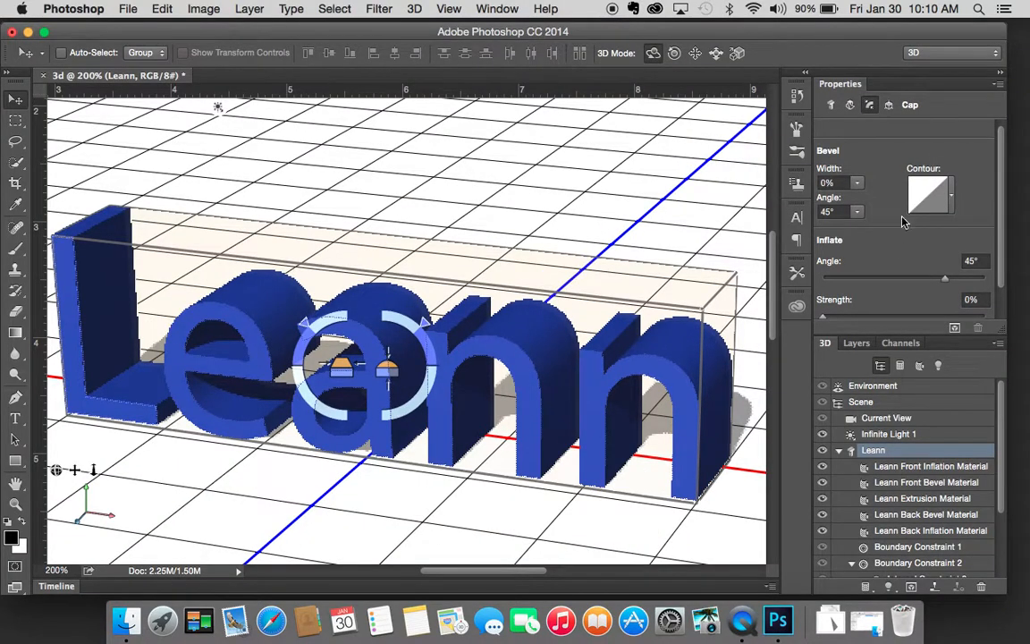
{"action": "left_click", "coordinate": [856, 211]}
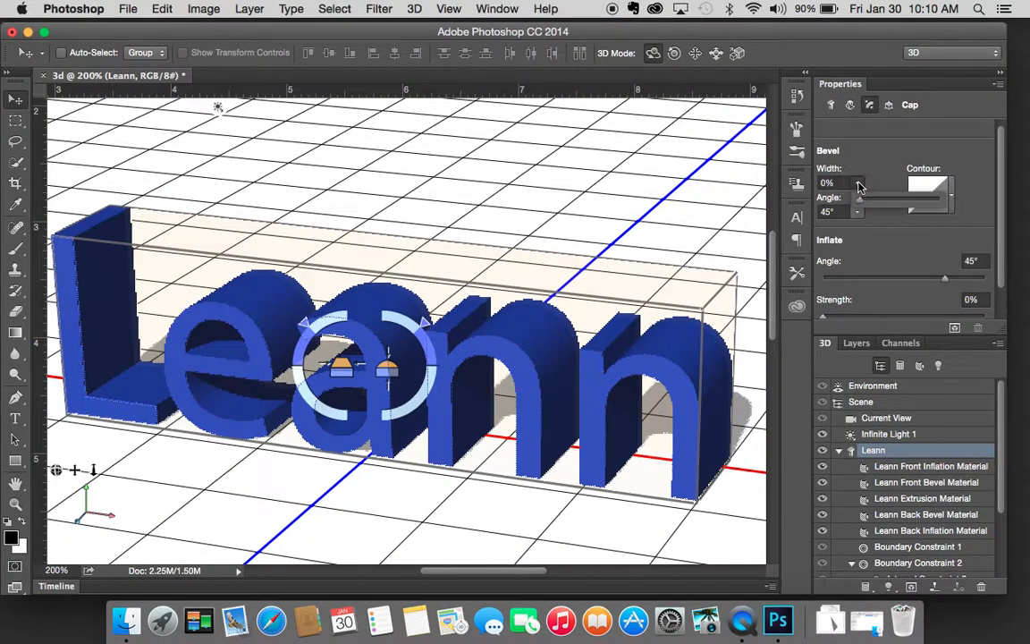
{"action": "left_click_drag", "start_coordinate": [861, 204], "coordinate": [885, 200]}
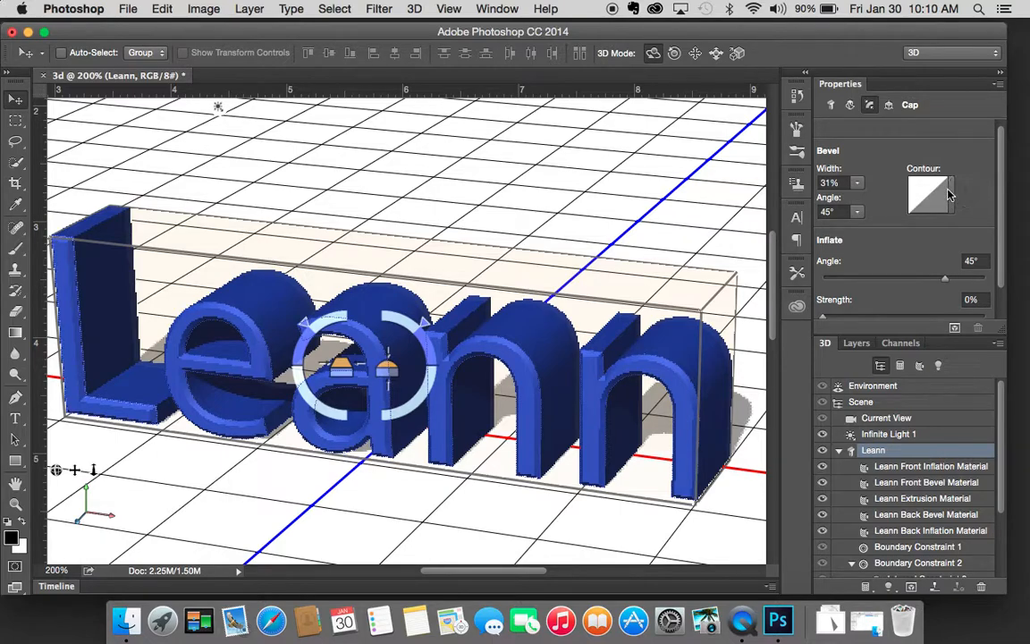
{"action": "left_click", "coordinate": [856, 210]}
{"action": "left_click_drag", "start_coordinate": [881, 230], "coordinate": [871, 230]}
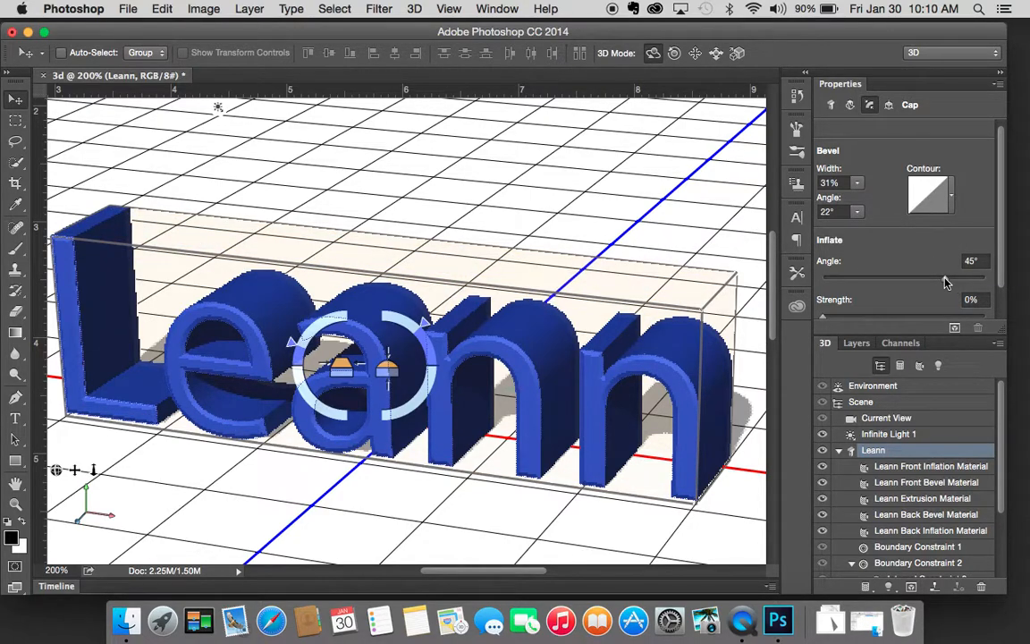
- Inflate the front cap of the 3D text with an angle of -10° and a strength of 50%
{"action": "left_click", "coordinate": [947, 278]}
{"action": "left_click_drag", "start_coordinate": [950, 278], "coordinate": [895, 278]}
{"action": "scroll", "coordinate": [896, 297], "scroll_direction": "down", "scroll_amount": 2}
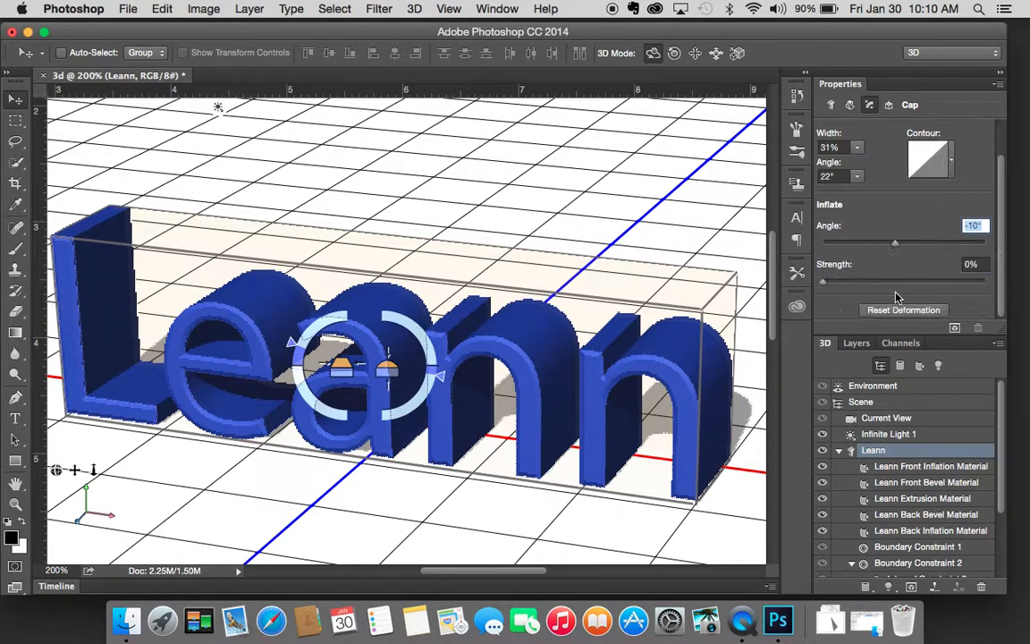
{"action": "left_click_drag", "start_coordinate": [825, 285], "coordinate": [905, 283]}
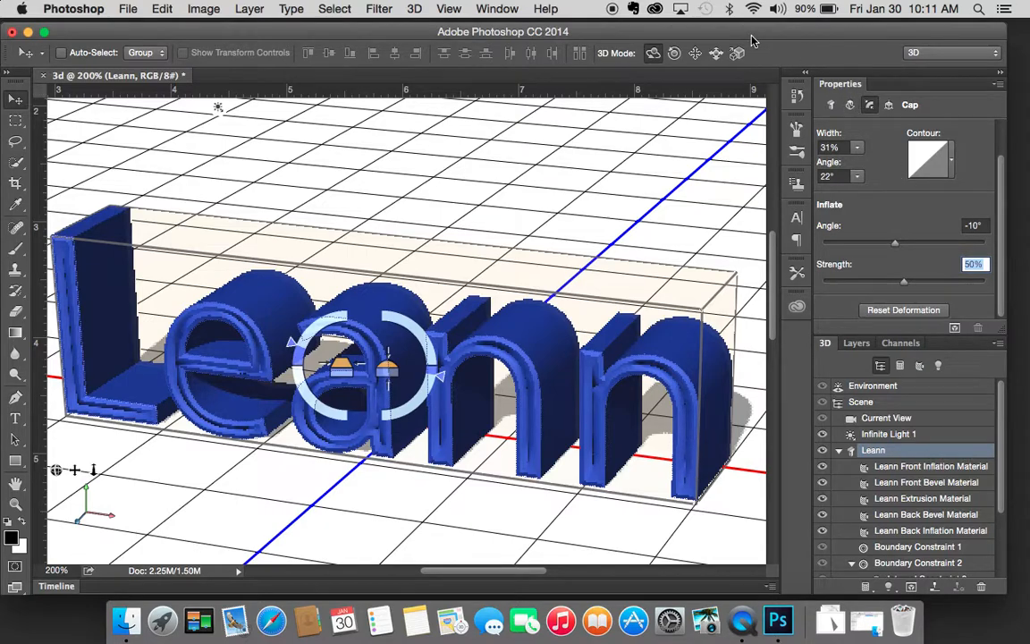
{"action": "left_click", "coordinate": [632, 8]}
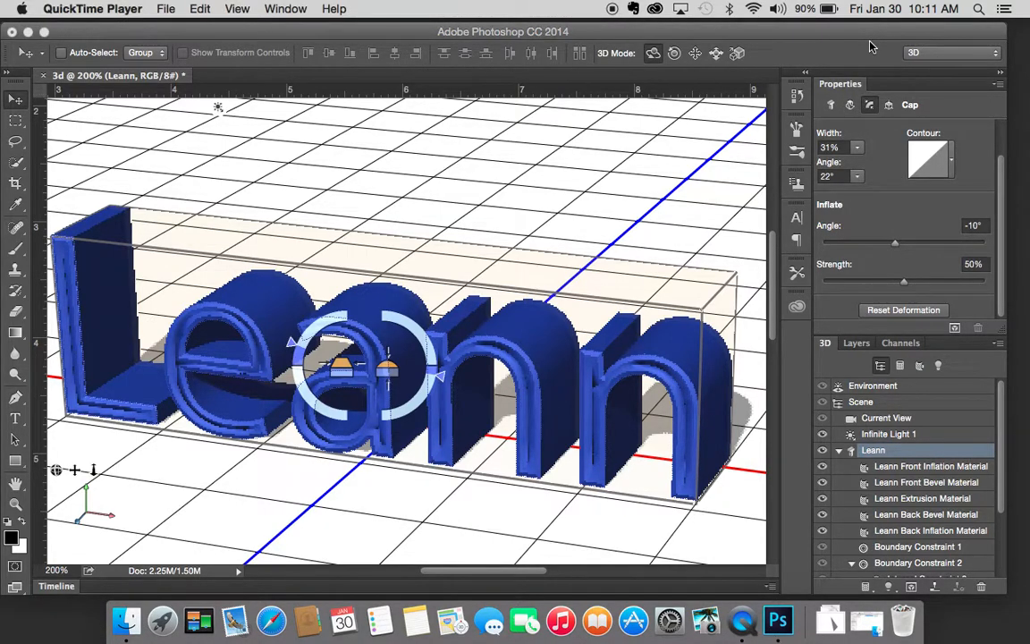
- Show the 3D text's Coordinates properties and check which measurement units are available
{"action": "left_click", "coordinate": [888, 105]}
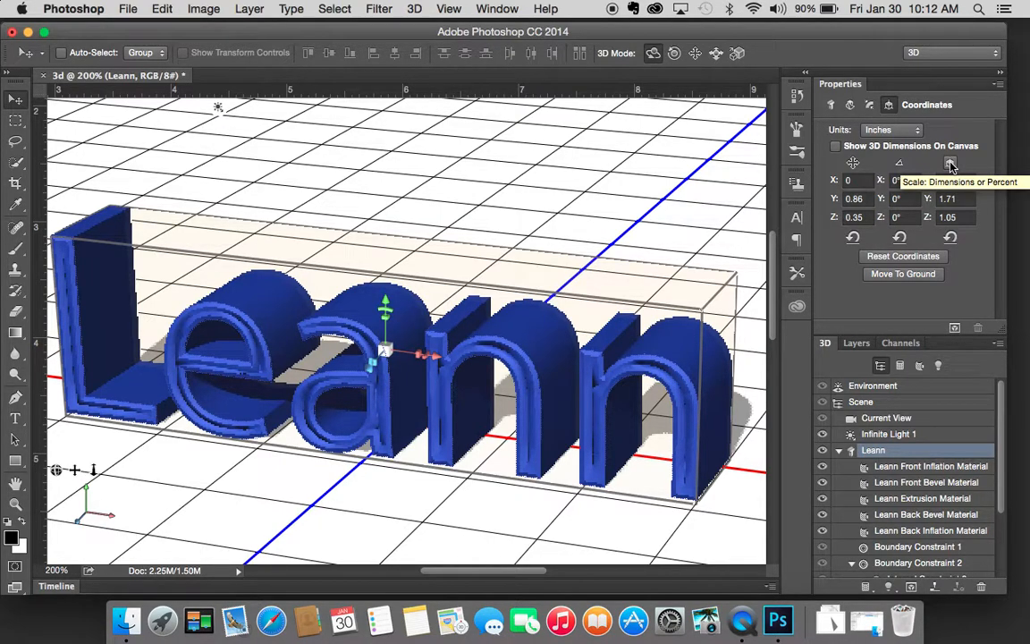
{"action": "left_click", "coordinate": [913, 130]}
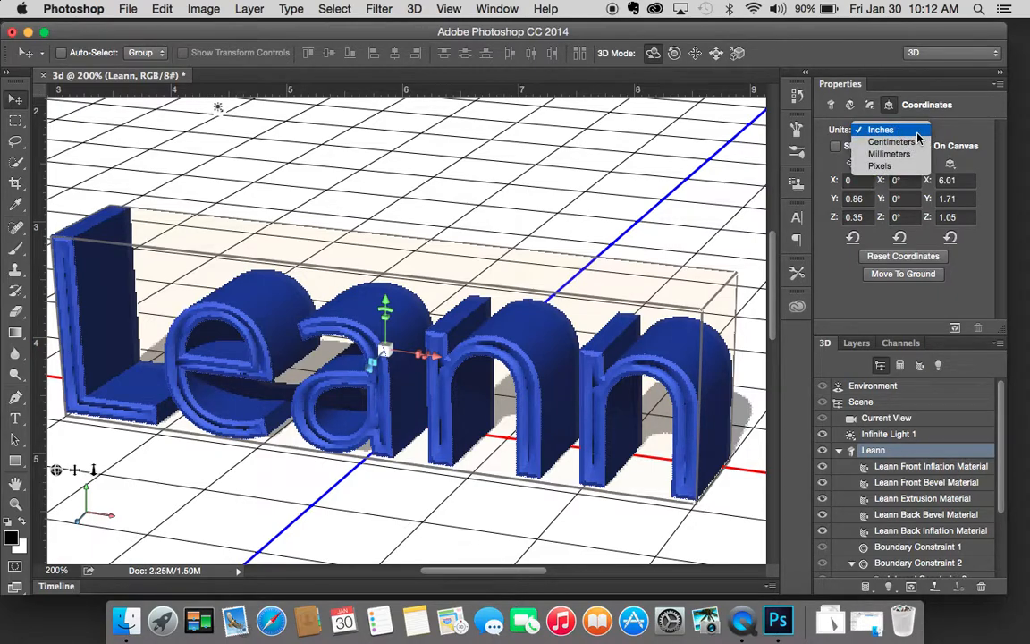
{"action": "left_click", "coordinate": [953, 135]}
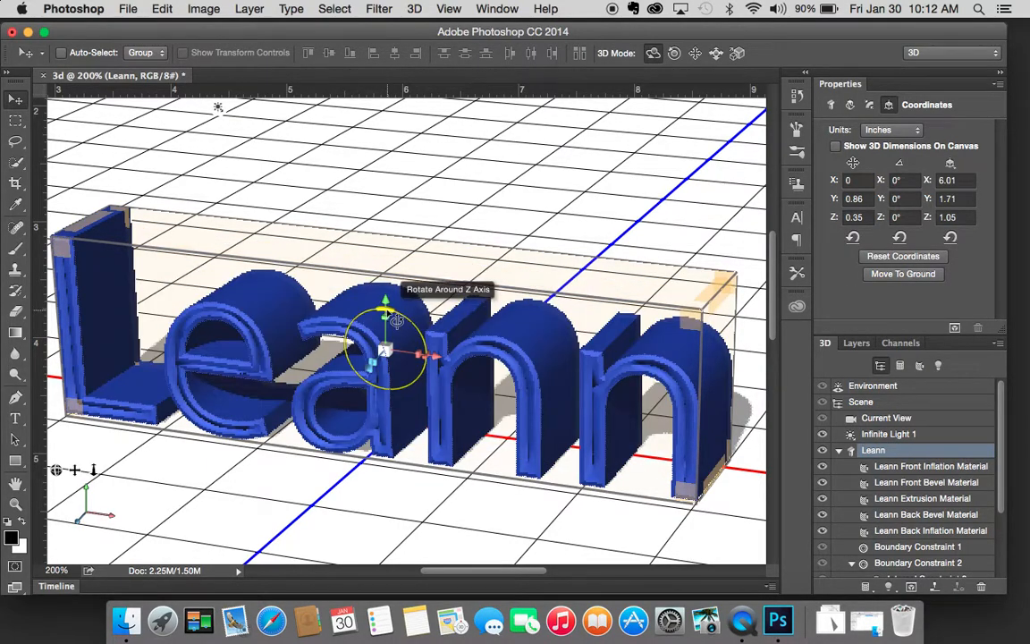
- Raise the 3D text along the Y axis to 2.03 in and return it to the ground plane
{"action": "left_click_drag", "start_coordinate": [394, 324], "coordinate": [400, 202]}
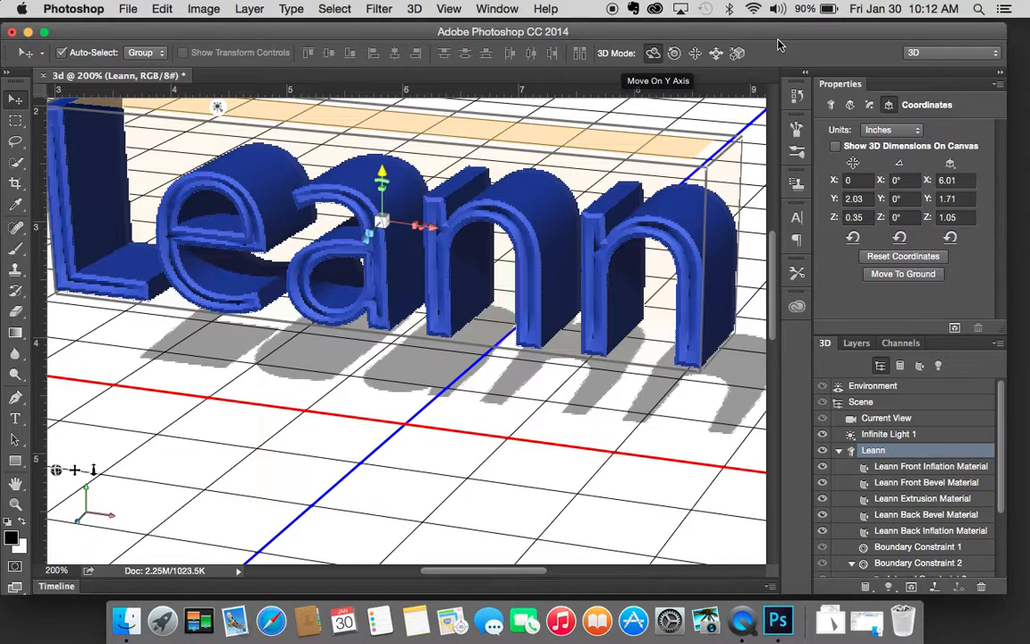
{"action": "key", "text": "super+1"}
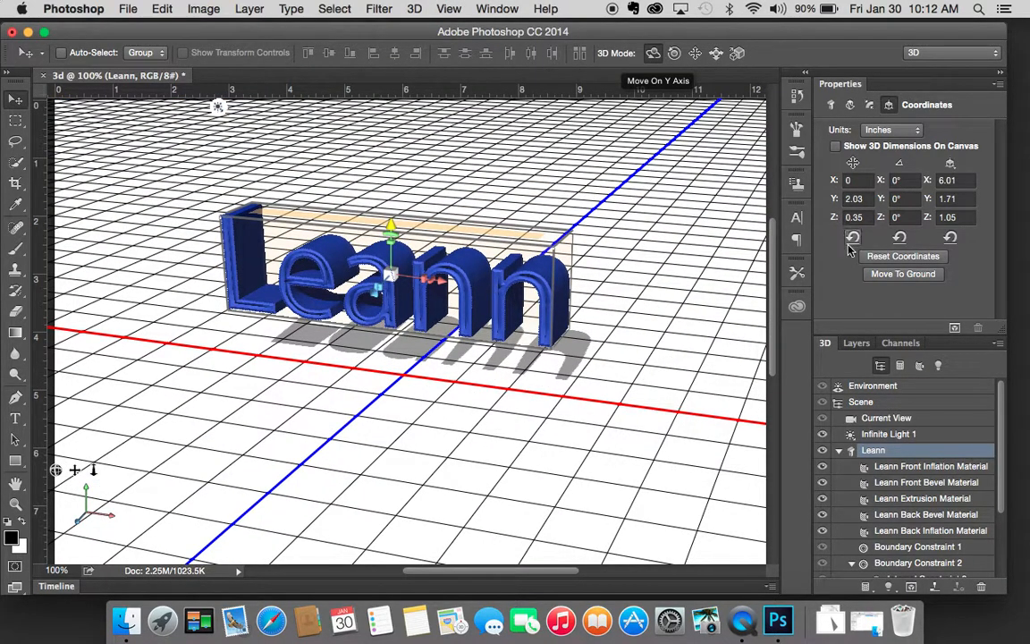
{"action": "left_click", "coordinate": [900, 275]}
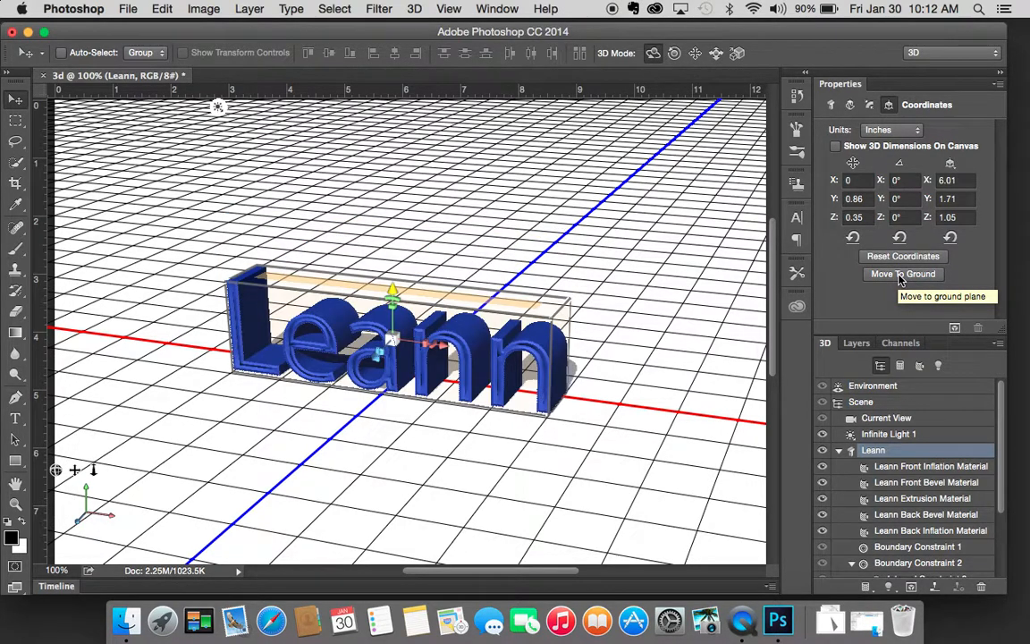
{"action": "left_click", "coordinate": [899, 277]}
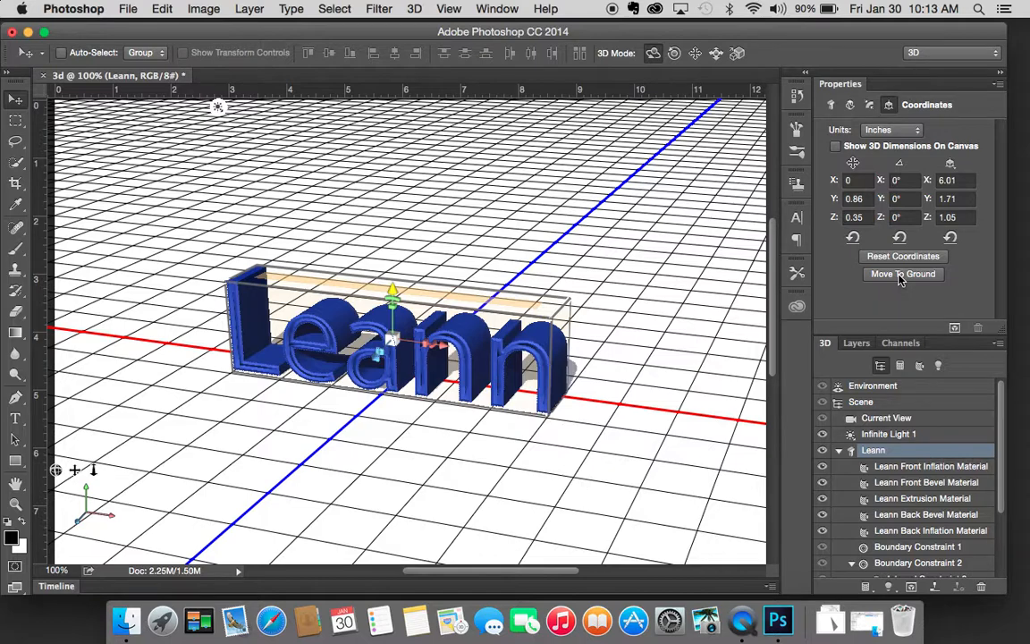